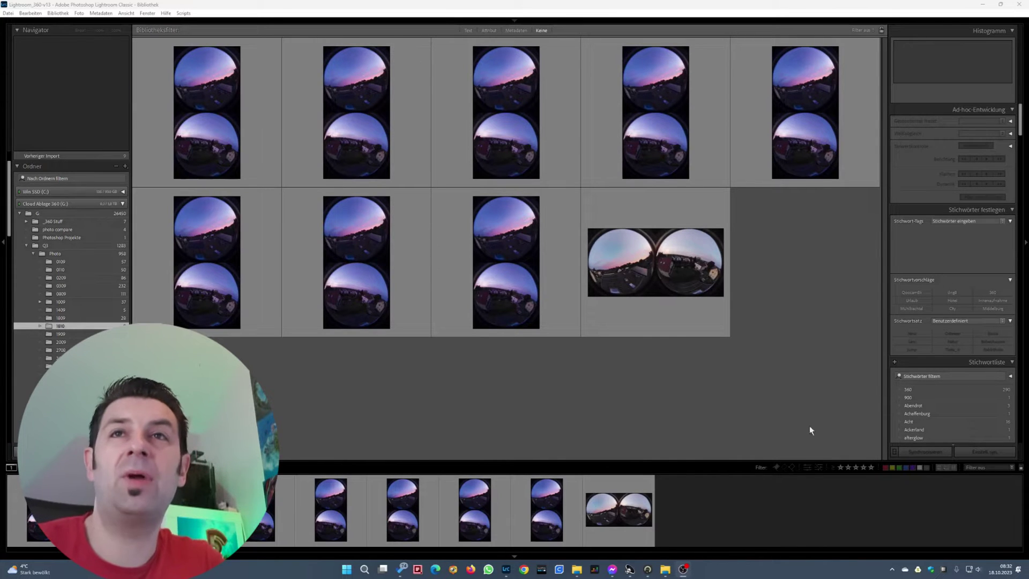
View the 1810 folder's side-by-side JPG enlarged and compare it with the DNG version DNG8_20231018_073956_000001.DNG.
{"action": "left_click", "coordinate": [696, 267]}
{"action": "double_click", "coordinate": [694, 266]}
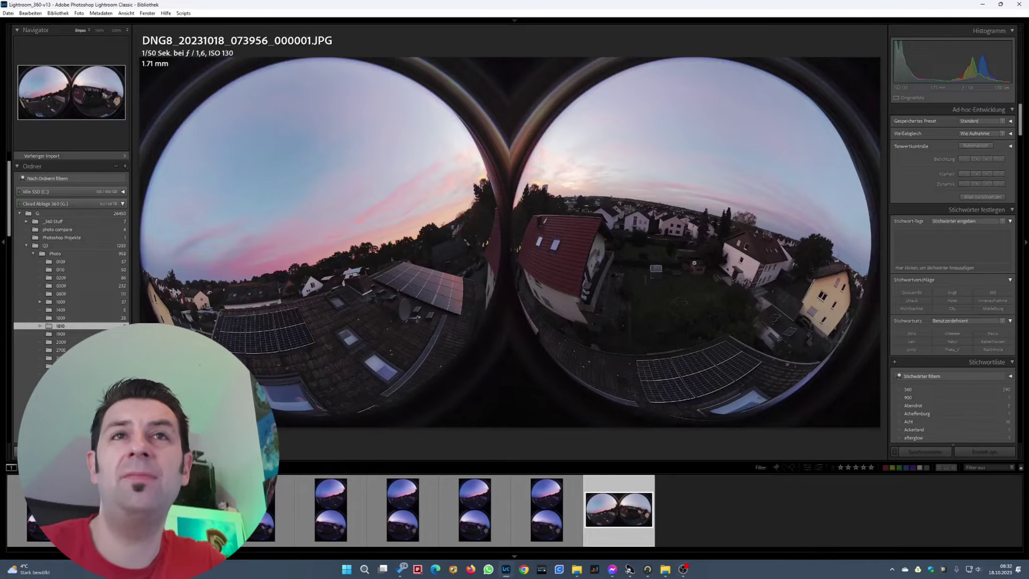
{"action": "left_click", "coordinate": [546, 522]}
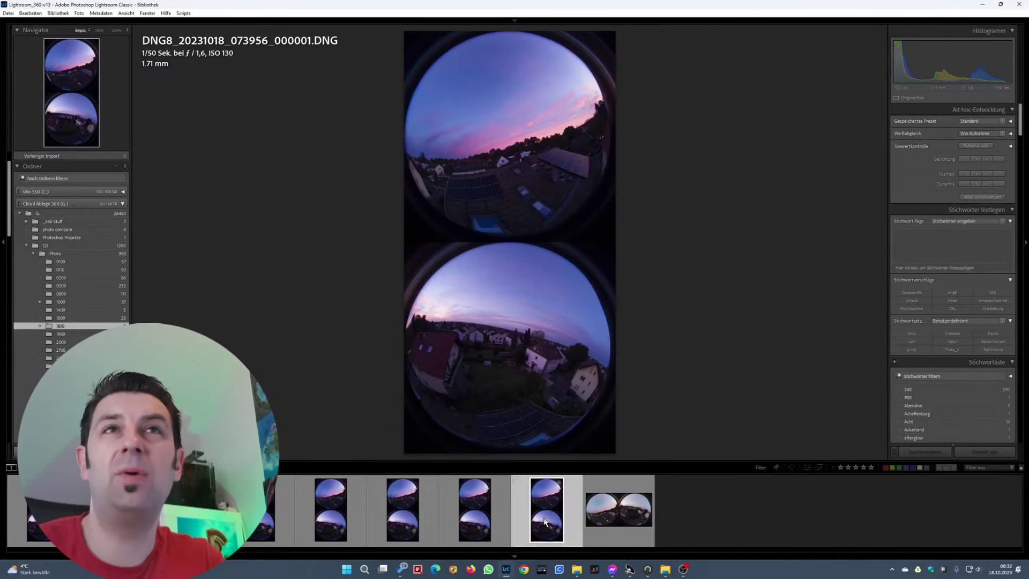
Switch to Kandao Raw+ and import DNG8_20231018_073956_000001.DNG from the 1810 folder together with all files from the same shot.
{"action": "left_click", "coordinate": [665, 570]}
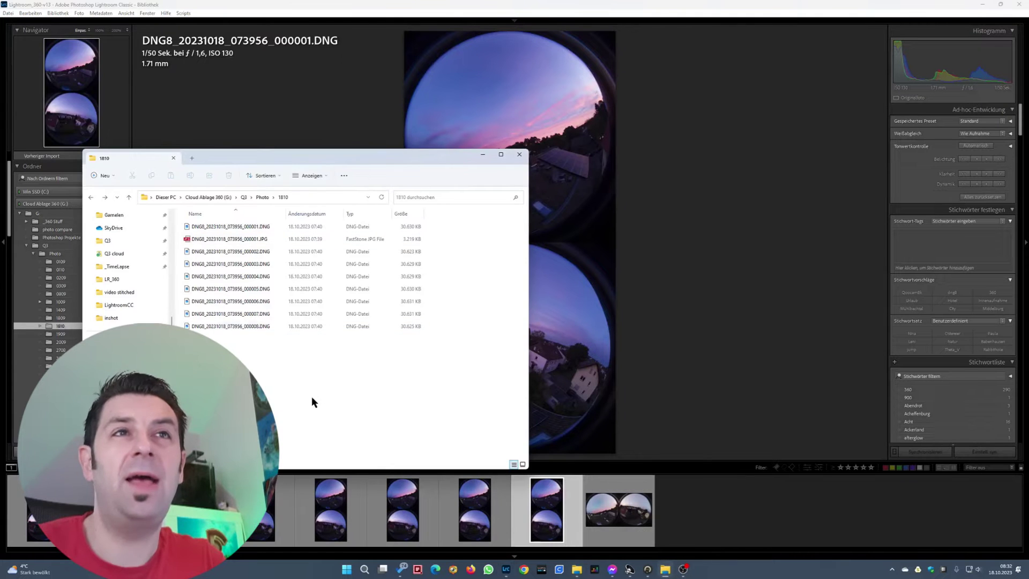
{"action": "left_click", "coordinate": [647, 569]}
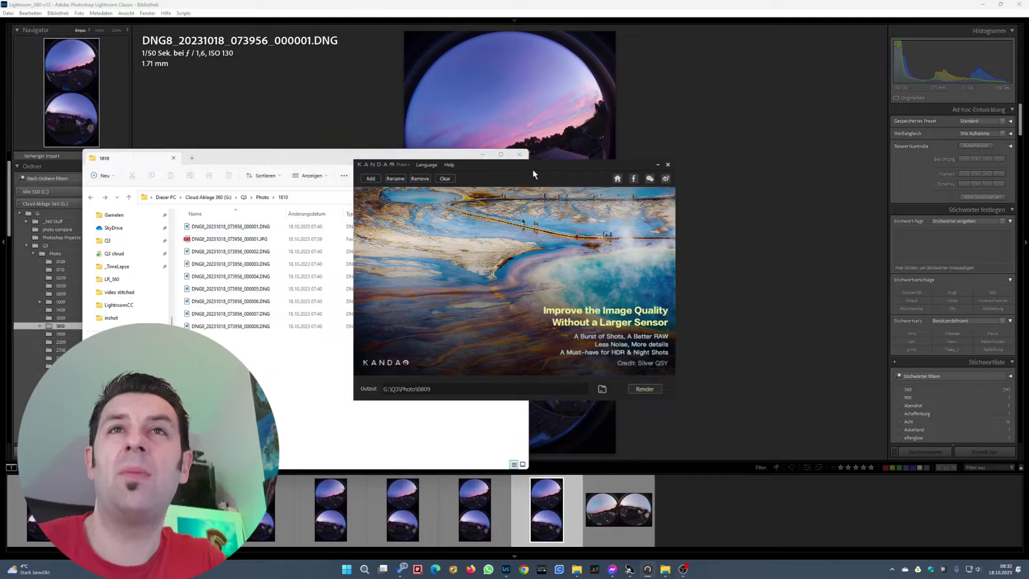
{"action": "left_click_drag", "start_coordinate": [534, 170], "coordinate": [561, 127]}
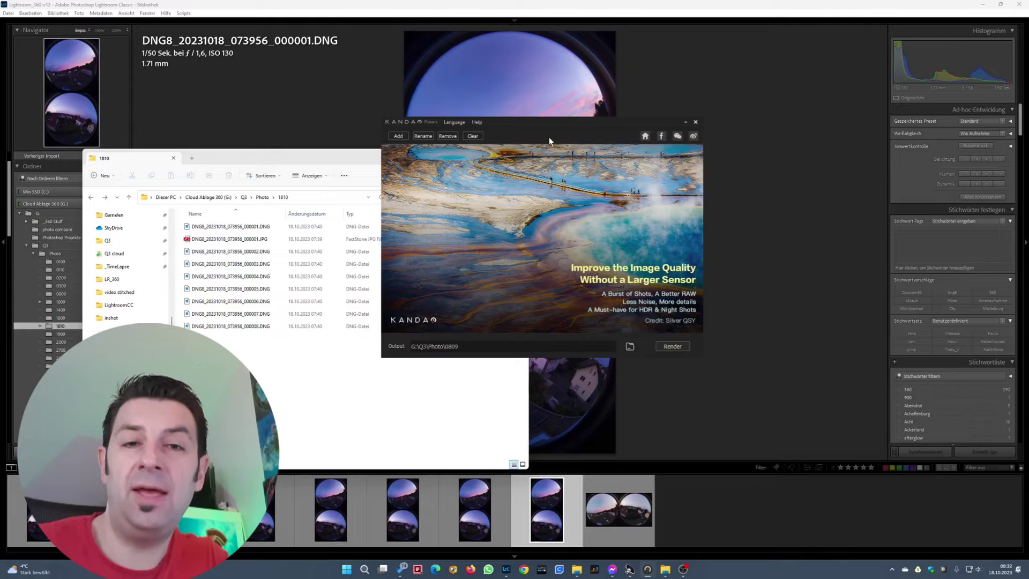
{"action": "left_click", "coordinate": [241, 230]}
{"action": "left_click_drag", "start_coordinate": [241, 232], "coordinate": [579, 220]}
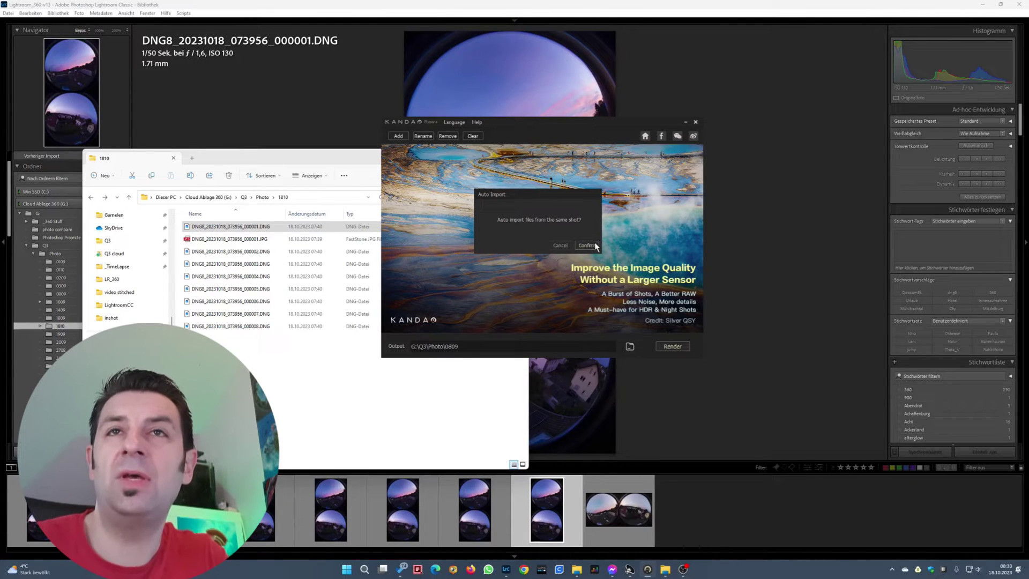
{"action": "left_click", "coordinate": [587, 245]}
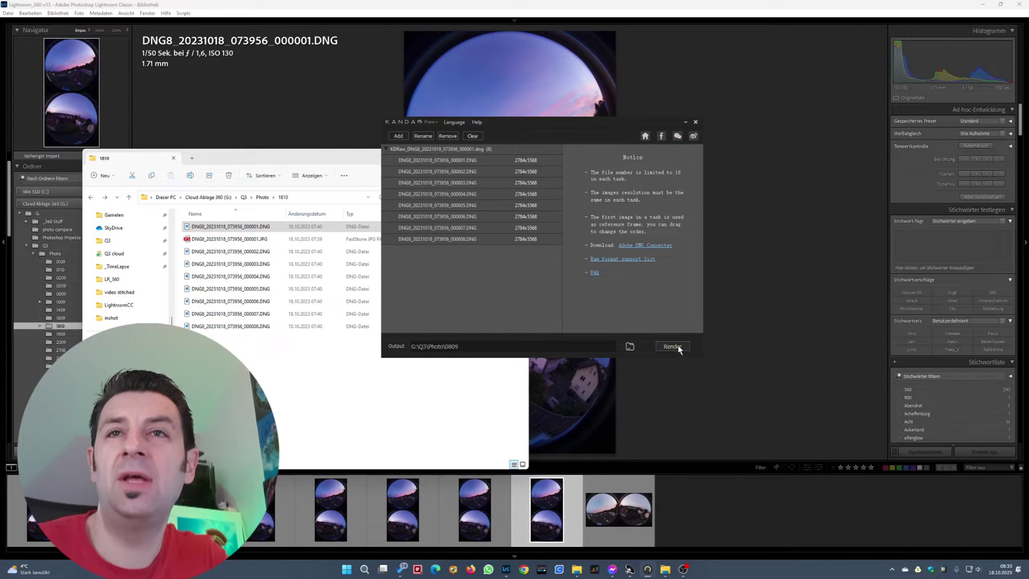
Set the render output folder to Raw Plus inside the Q3 folder.
{"action": "left_click", "coordinate": [630, 347]}
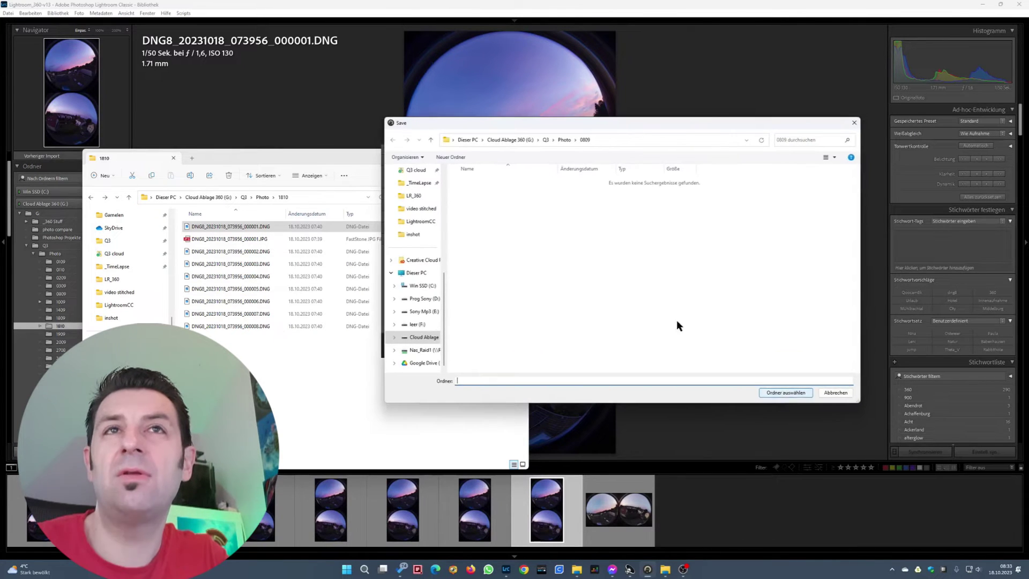
{"action": "left_click", "coordinate": [564, 140]}
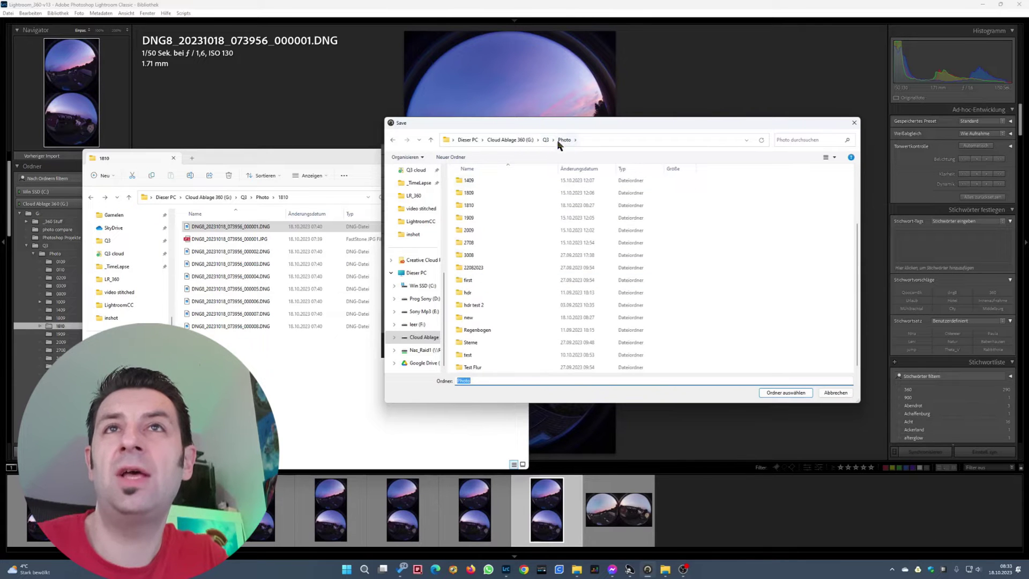
{"action": "left_click", "coordinate": [545, 140]}
{"action": "double_click", "coordinate": [474, 194]}
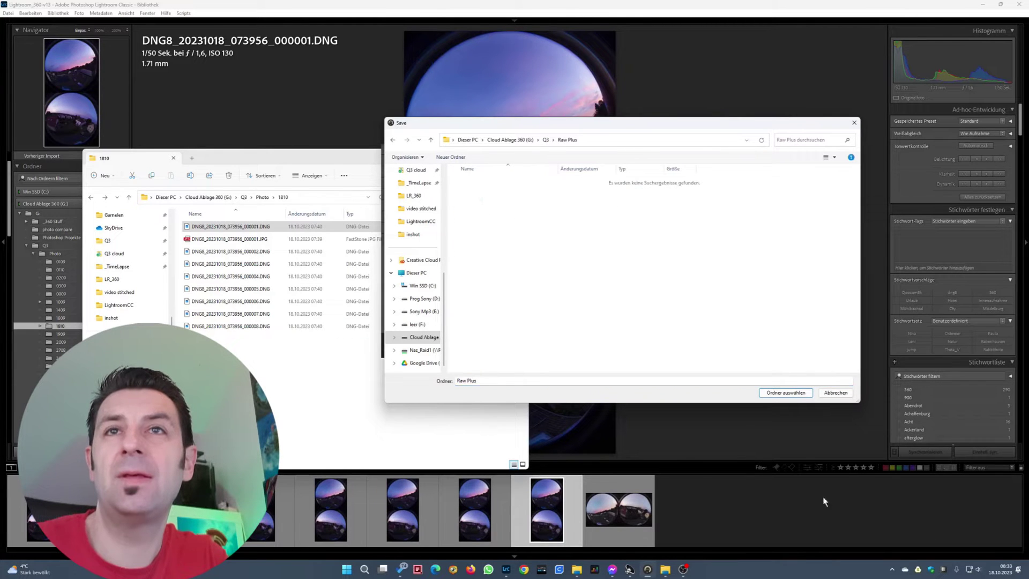
{"action": "left_click", "coordinate": [791, 396]}
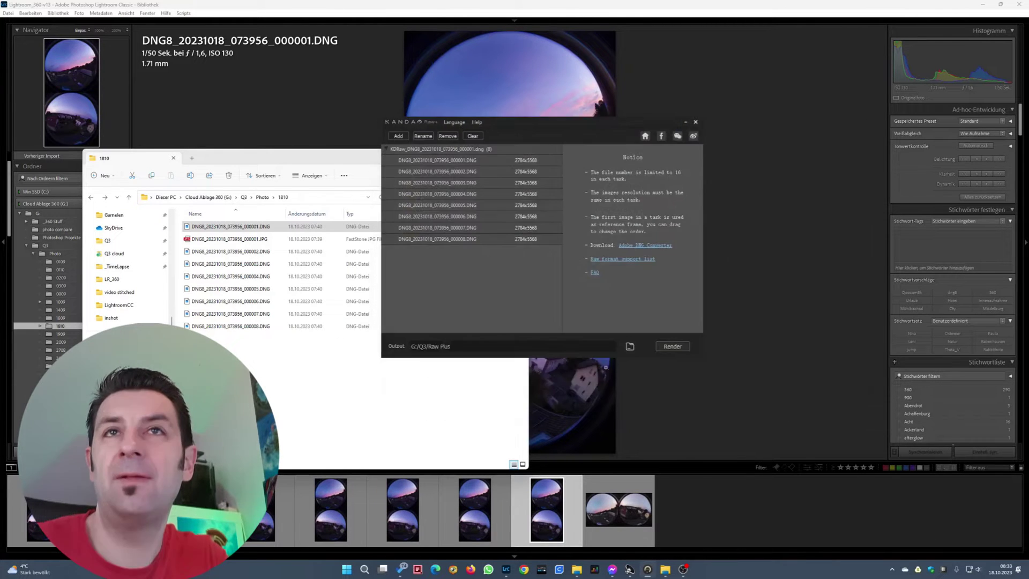
Render the imported DNG burst into one merged DNG and close Kandao Raw+.
{"action": "left_click", "coordinate": [665, 349]}
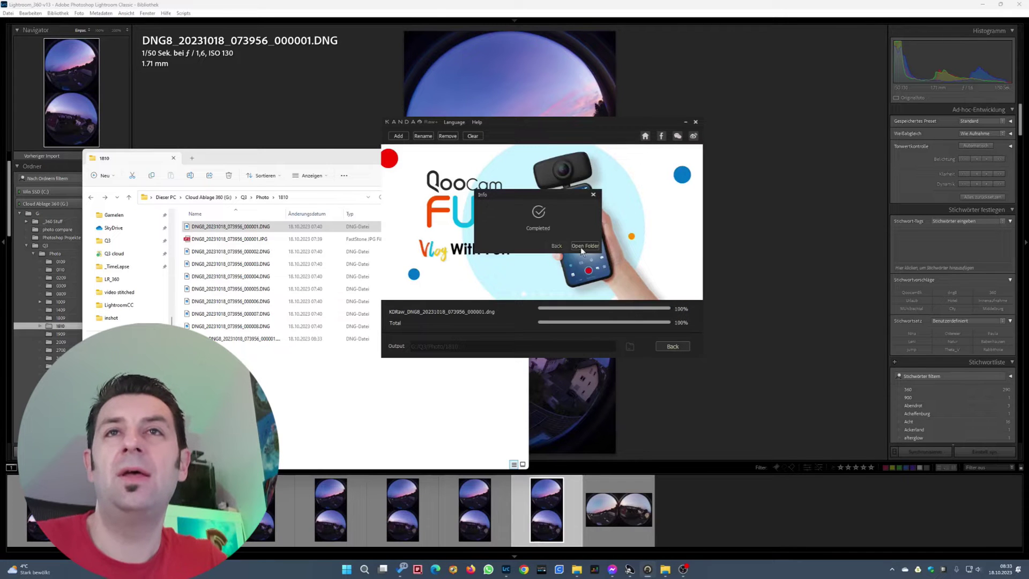
{"action": "left_click", "coordinate": [556, 246]}
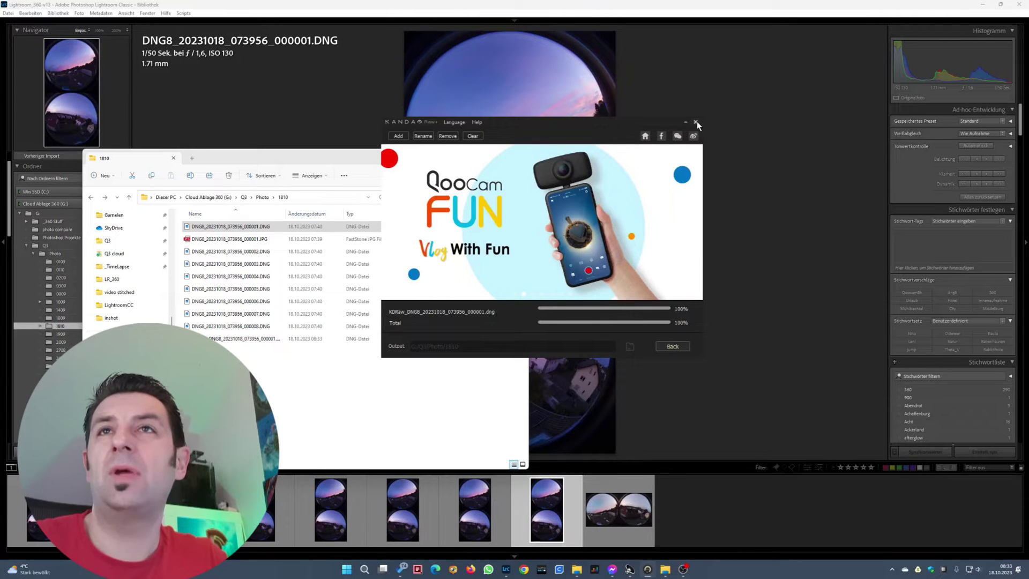
{"action": "left_click", "coordinate": [696, 122]}
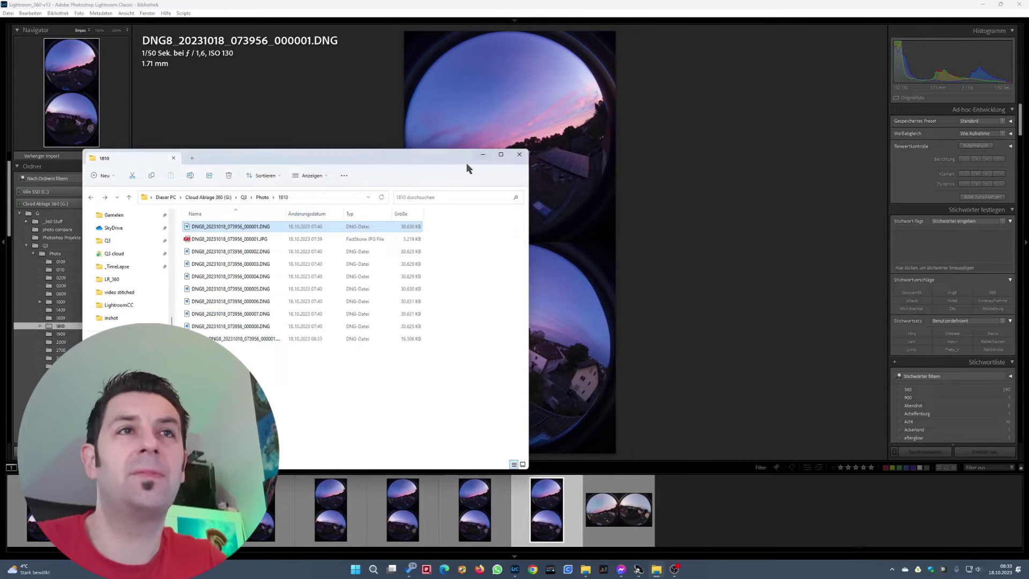
Close the file window and synchronize folder 1810 in the Lightroom catalog, importing the new photo.
{"action": "left_click", "coordinate": [222, 341]}
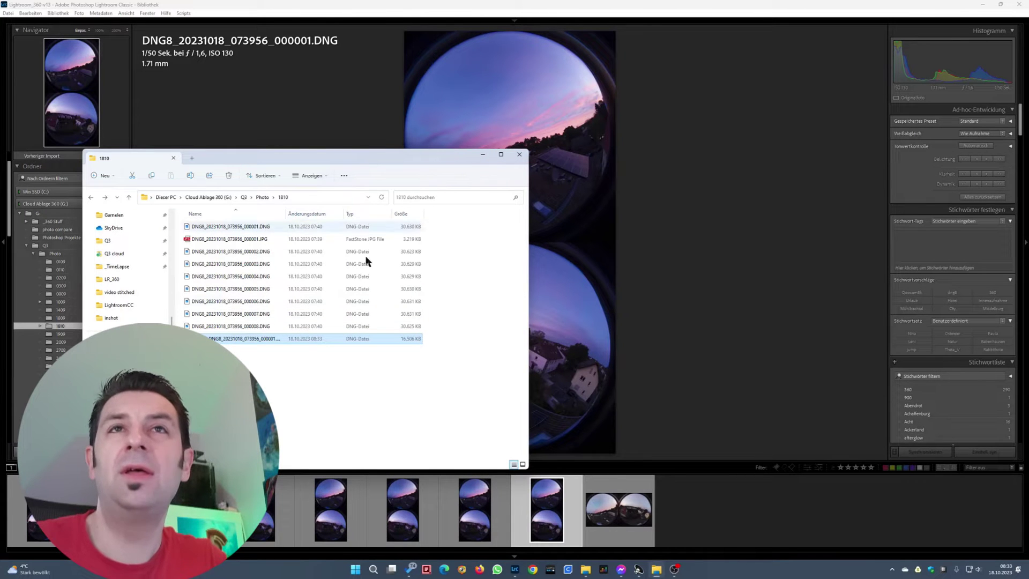
{"action": "left_click", "coordinate": [519, 154]}
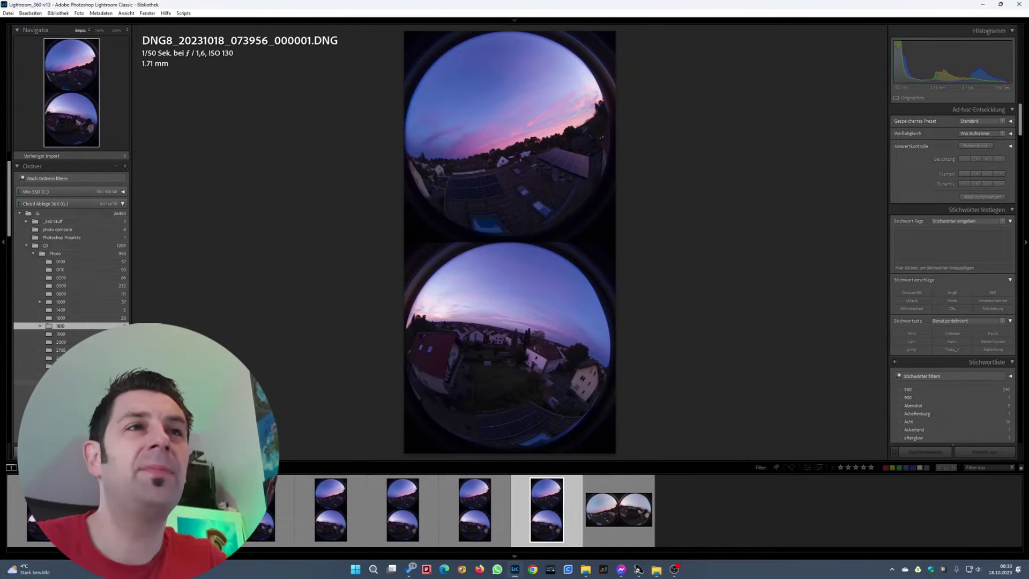
{"action": "right_click", "coordinate": [61, 327]}
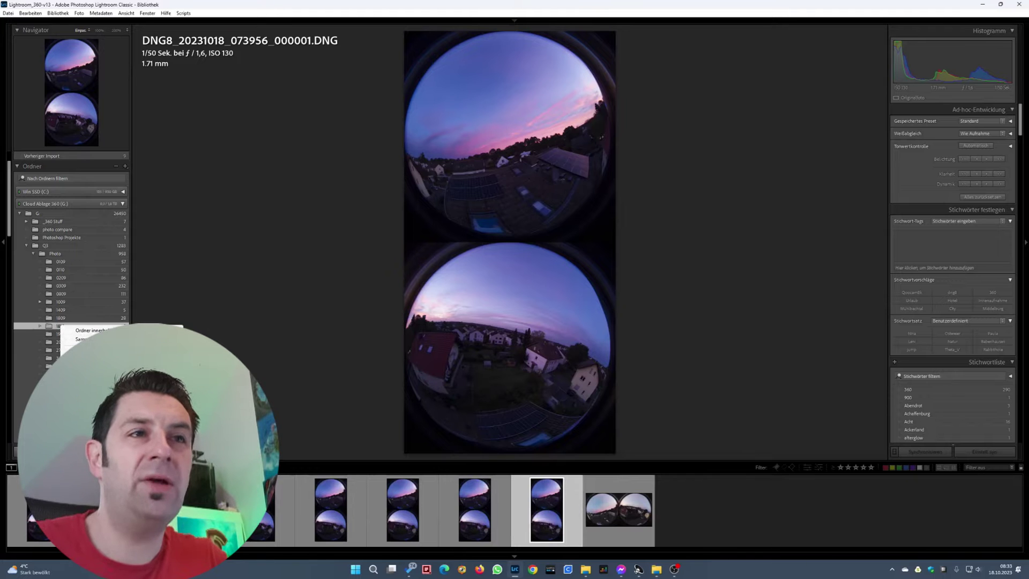
{"action": "left_click", "coordinate": [91, 369]}
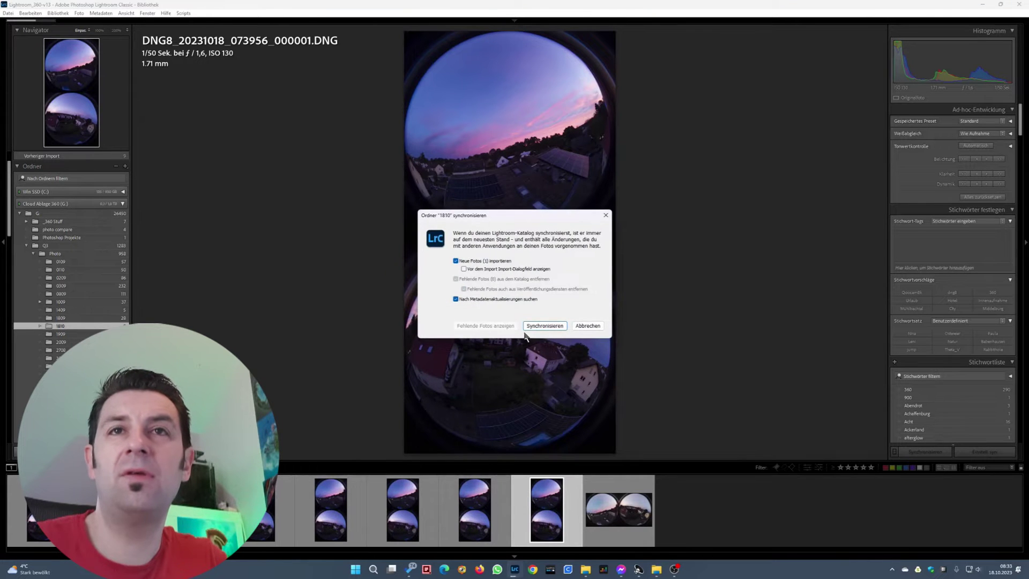
{"action": "left_click", "coordinate": [545, 325]}
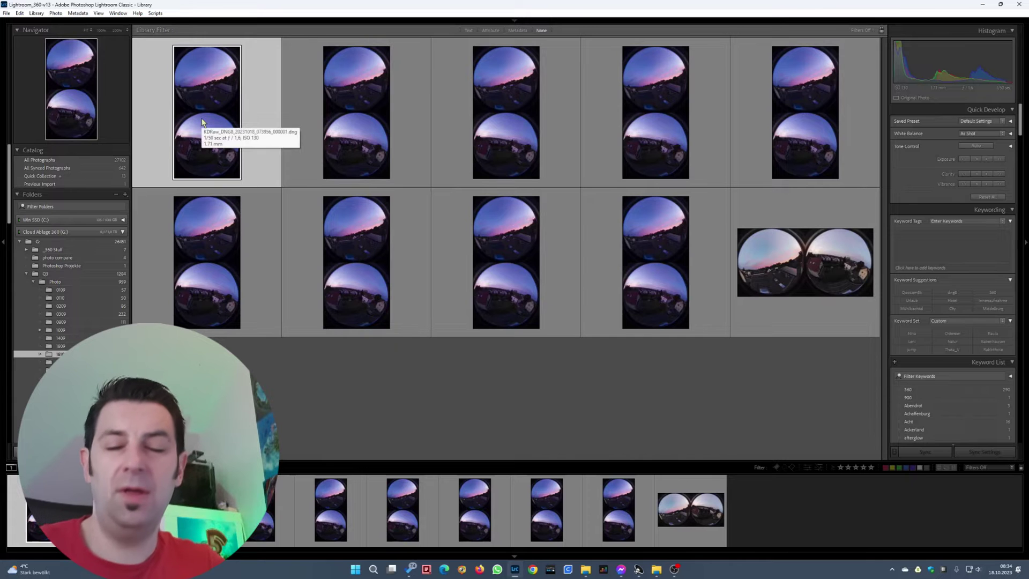
View the merged photo KDRaw_DNG8_20231018_073956_000001.dng enlarged and compare it with the neighbouring original DNG.
{"action": "key", "text": "Right"}
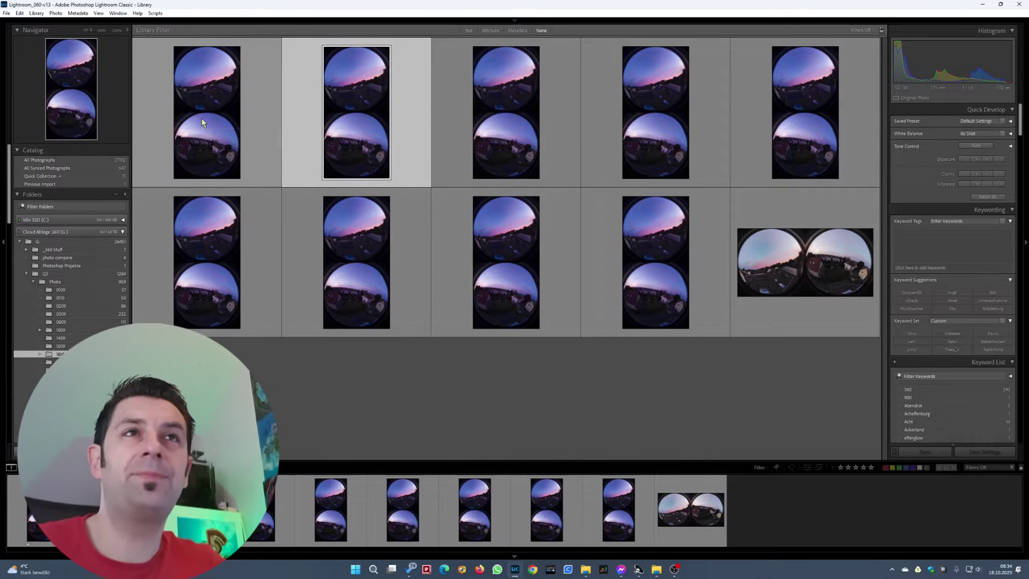
{"action": "double_click", "coordinate": [201, 118]}
{"action": "key", "text": "Right"}
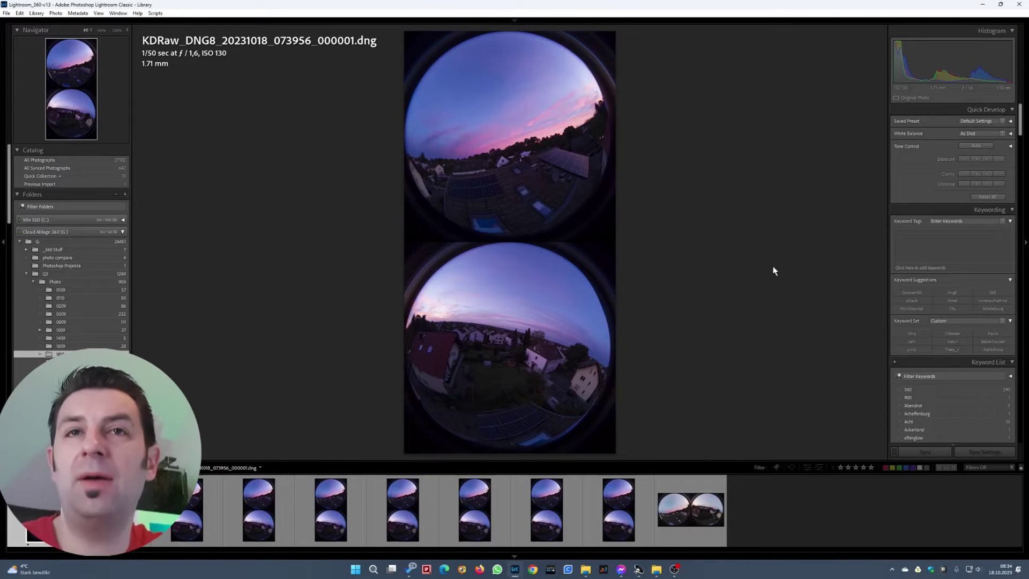
Rotate the merged KDRaw photo clockwise so the two fisheye circles lie side by side.
{"action": "right_click", "coordinate": [560, 269]}
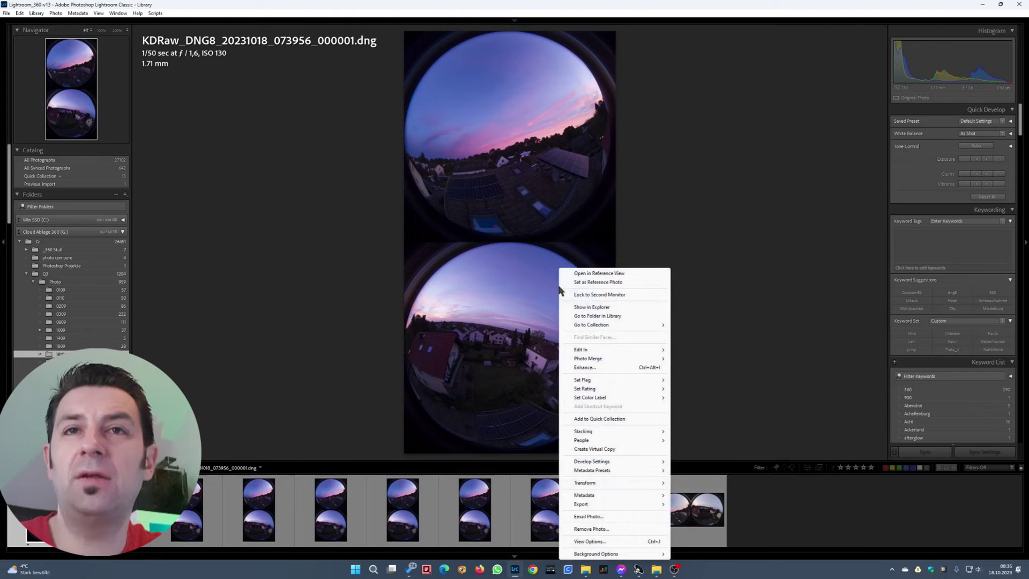
{"action": "mouse_move", "coordinate": [603, 483]}
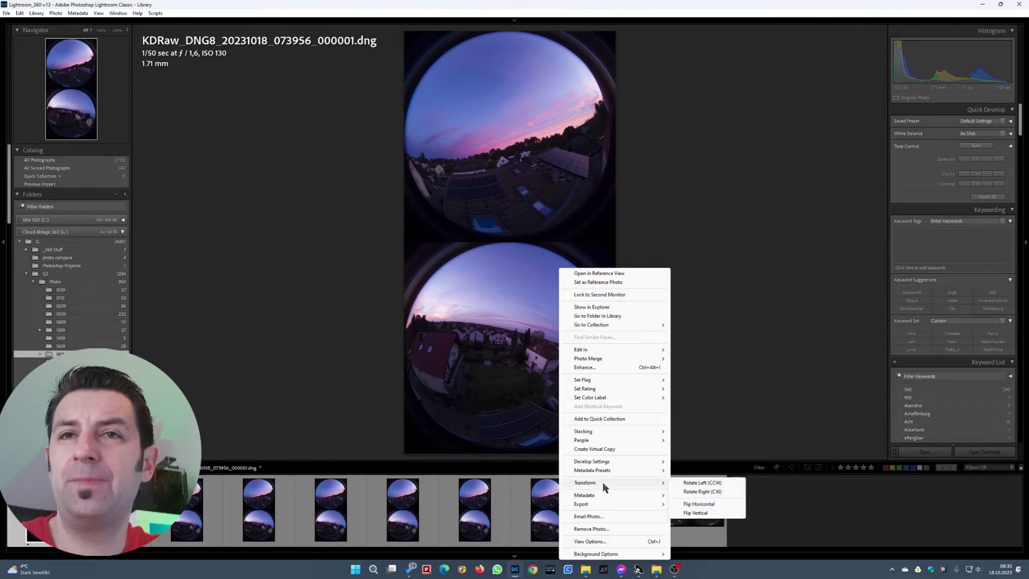
{"action": "left_click", "coordinate": [726, 491]}
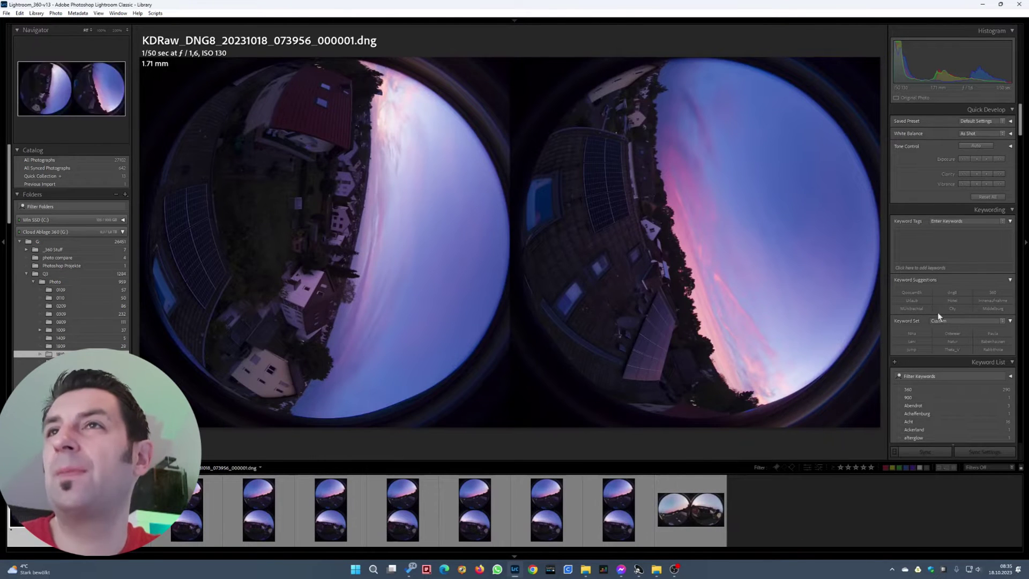
Apply automatic tone settings to the merged photo in the Develop module and set Exposure to +1.11.
{"action": "mouse_move", "coordinate": [812, 22]}
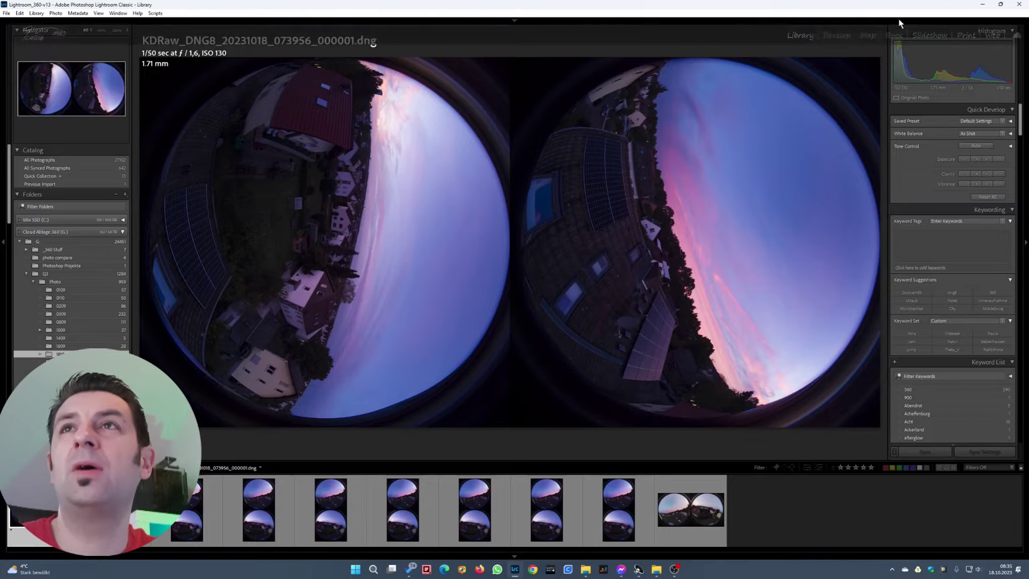
{"action": "left_click", "coordinate": [837, 35]}
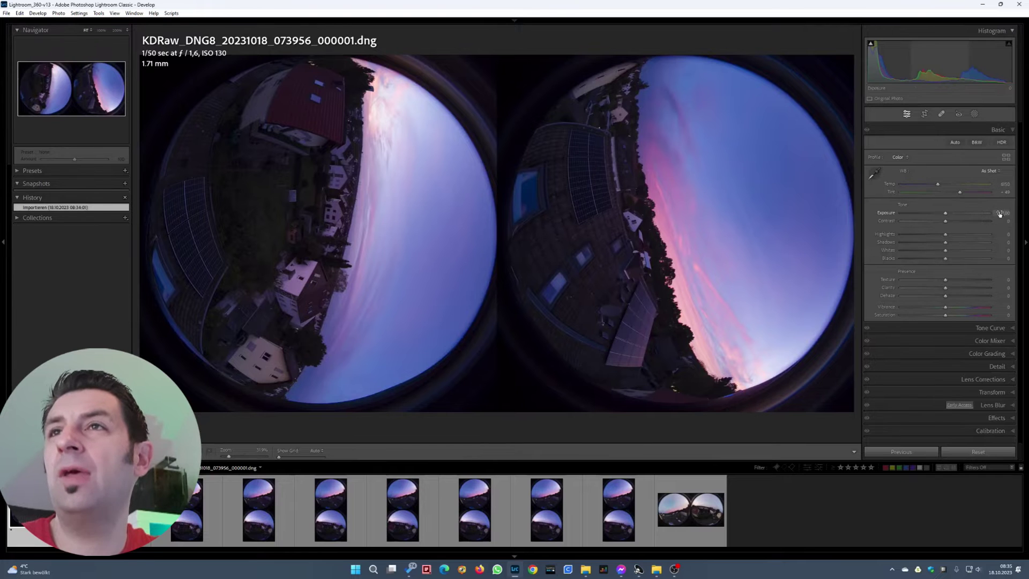
{"action": "left_click", "coordinate": [959, 143]}
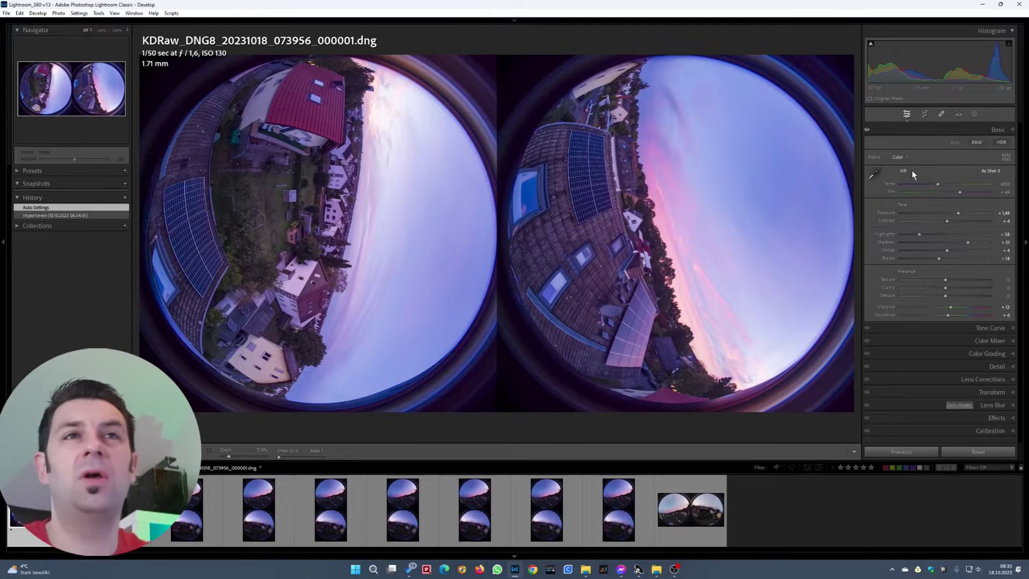
{"action": "left_click", "coordinate": [953, 214]}
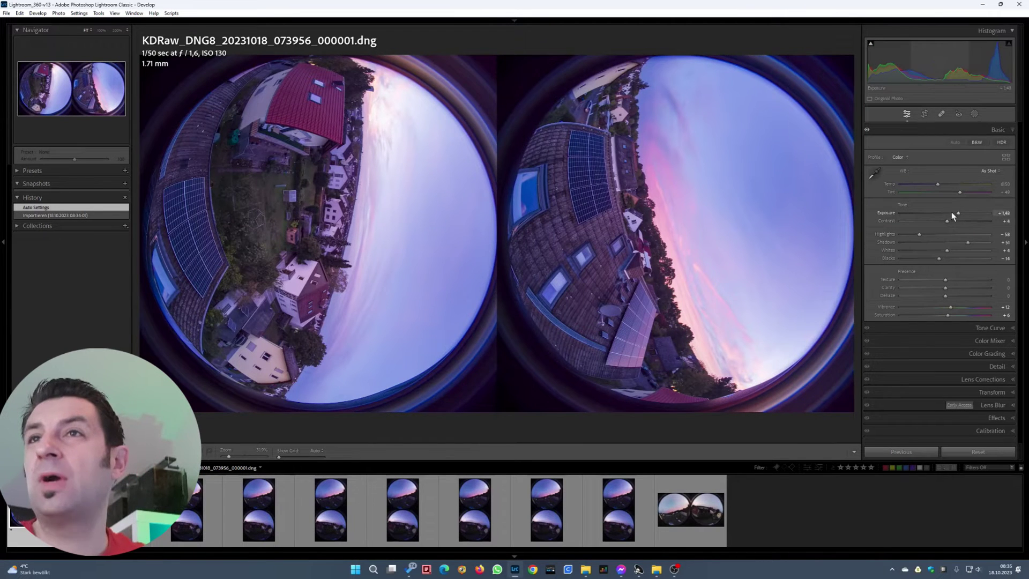
{"action": "left_click_drag", "start_coordinate": [953, 213], "coordinate": [954, 213]}
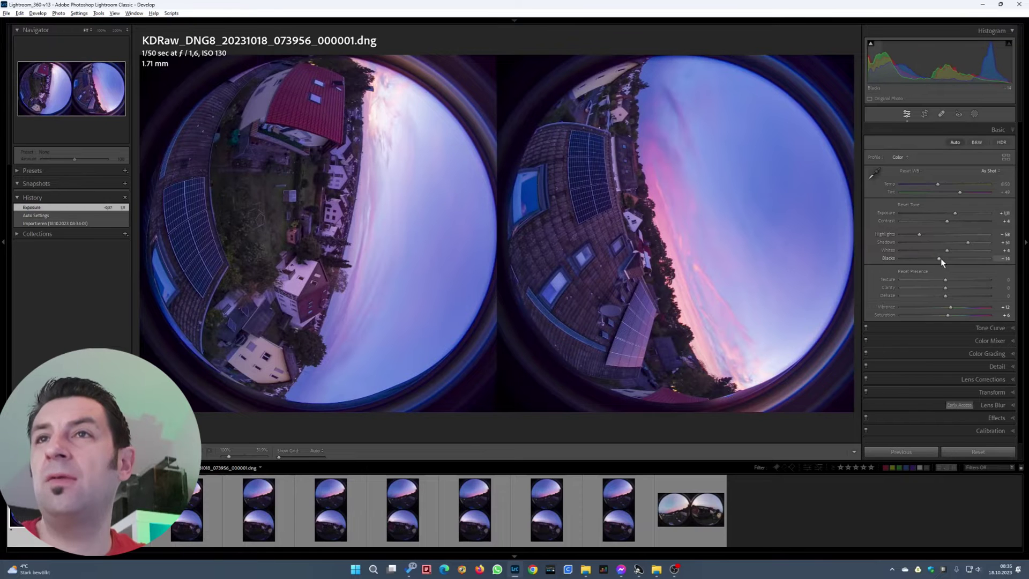
Set Blacks to −17 and Whites to −2, checking the house and garden area at 100% zoom.
{"action": "left_click_drag", "start_coordinate": [938, 258], "coordinate": [938, 259]}
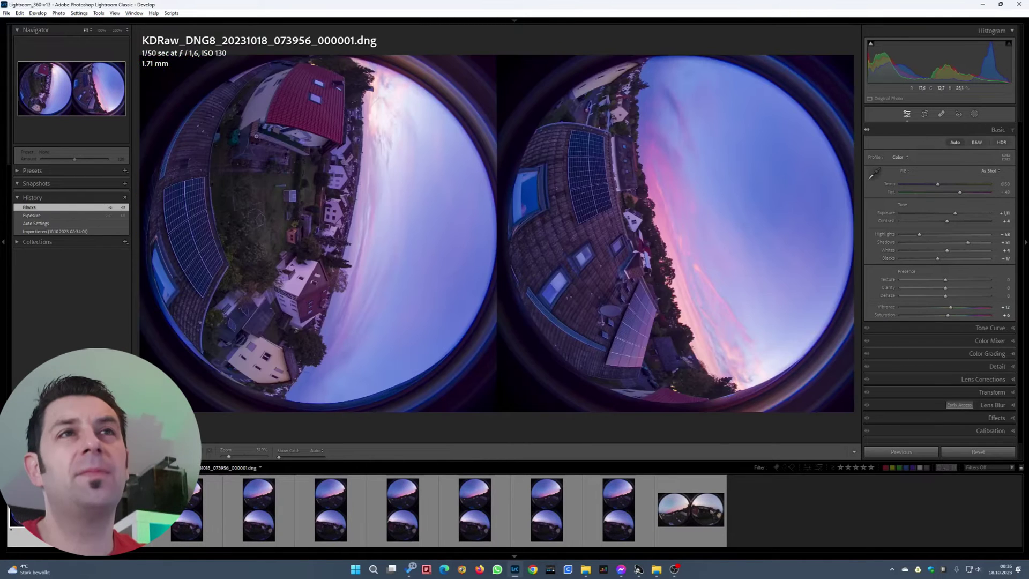
{"action": "left_click", "coordinate": [243, 127]}
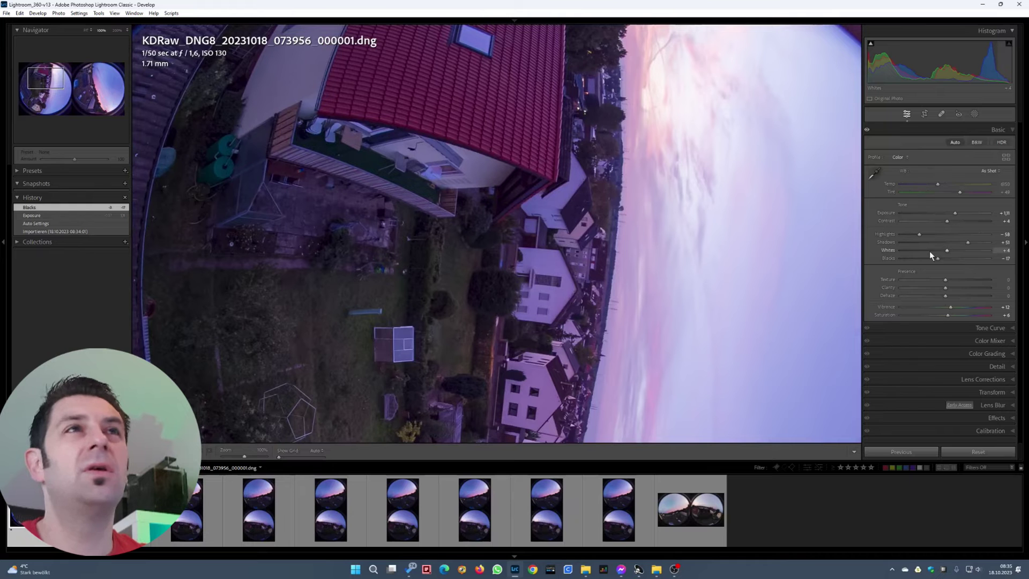
{"action": "left_click_drag", "start_coordinate": [937, 257], "coordinate": [937, 259]}
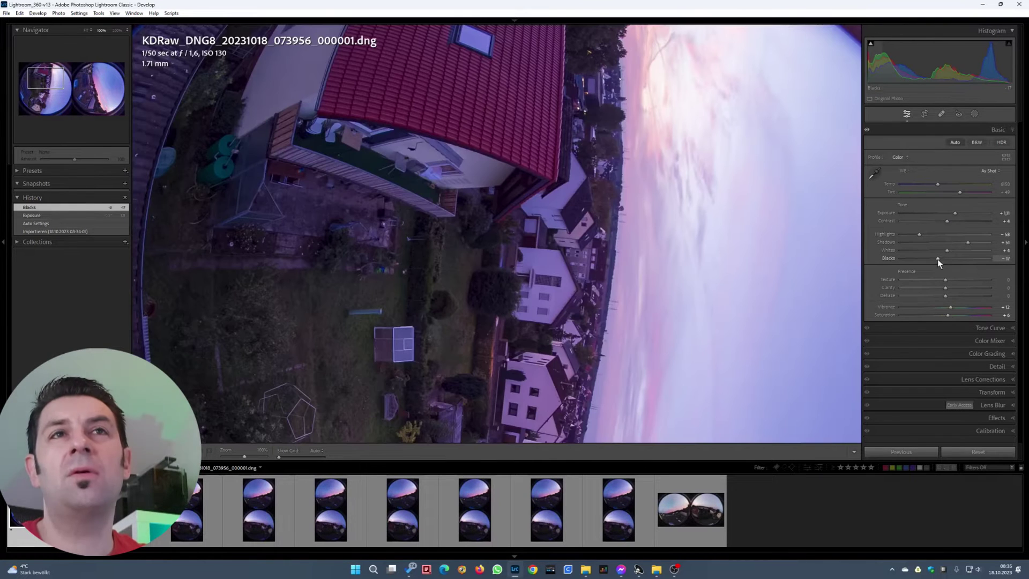
{"action": "key", "text": "z"}
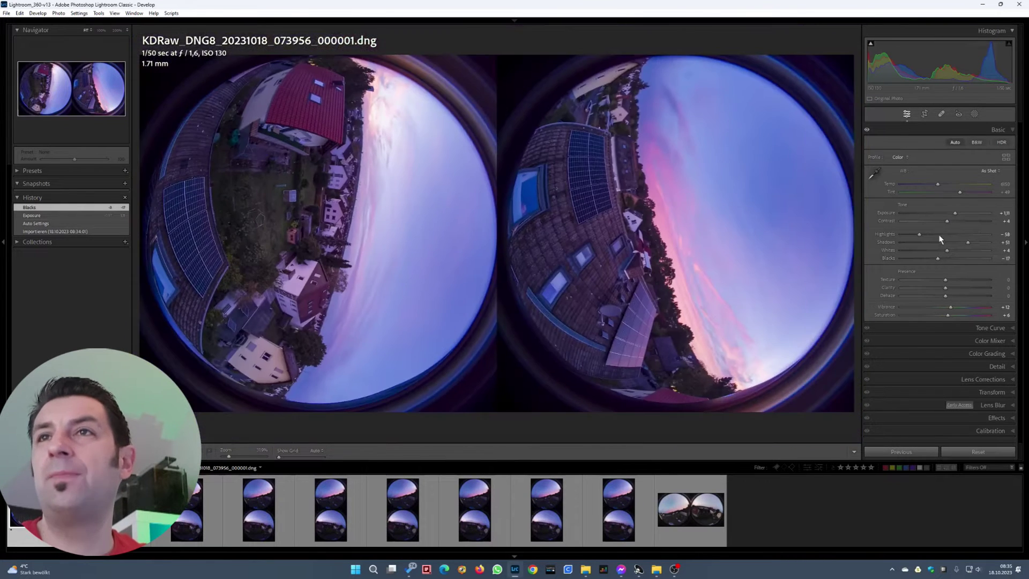
{"action": "left_click_drag", "start_coordinate": [947, 250], "coordinate": [950, 250]}
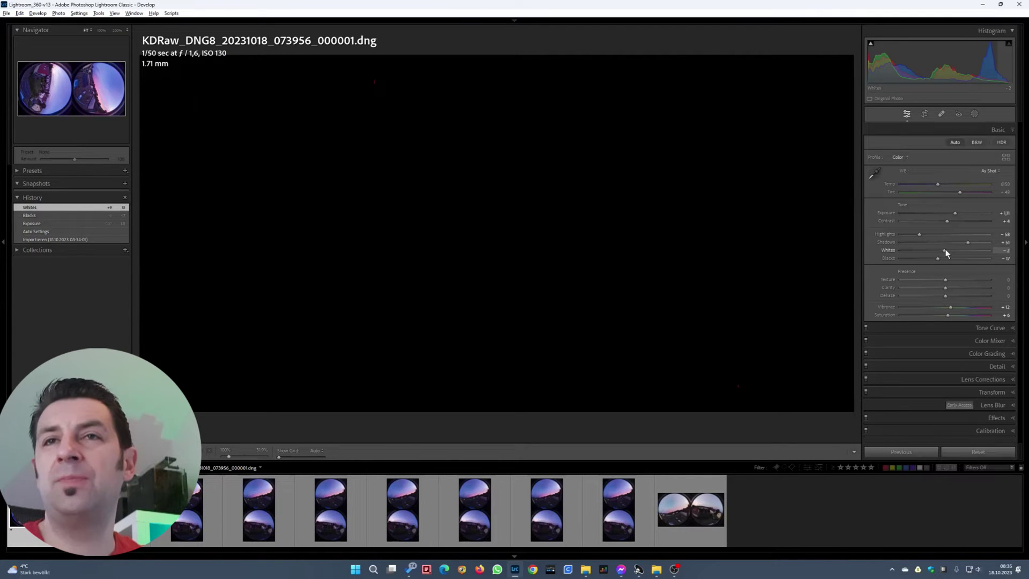
{"action": "left_click_drag", "start_coordinate": [944, 248], "coordinate": [945, 248]}
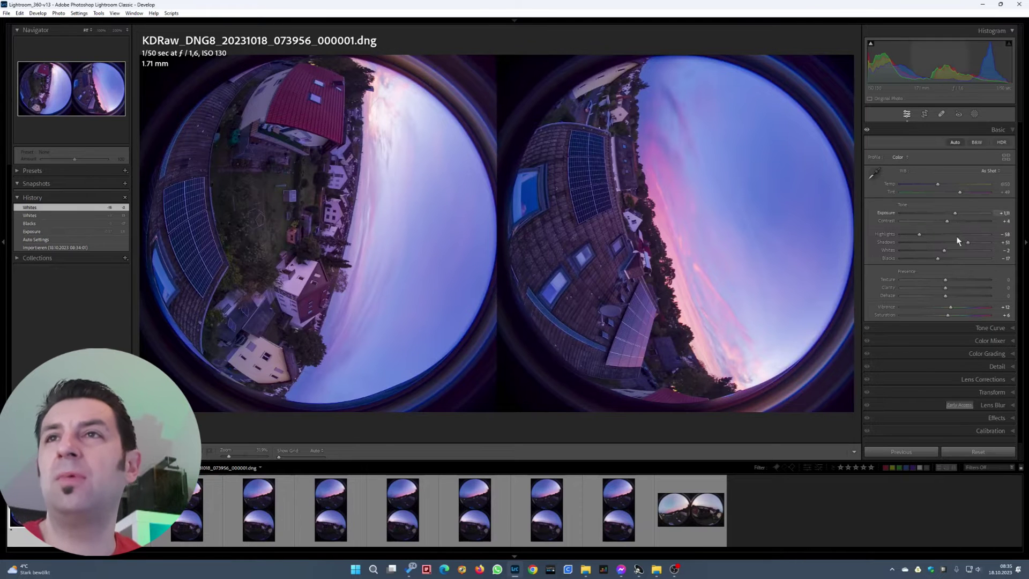
Set Highlights to −72, Texture to +15 and Clarity to +10 for the merged photo.
{"action": "left_click_drag", "start_coordinate": [942, 250], "coordinate": [944, 250]}
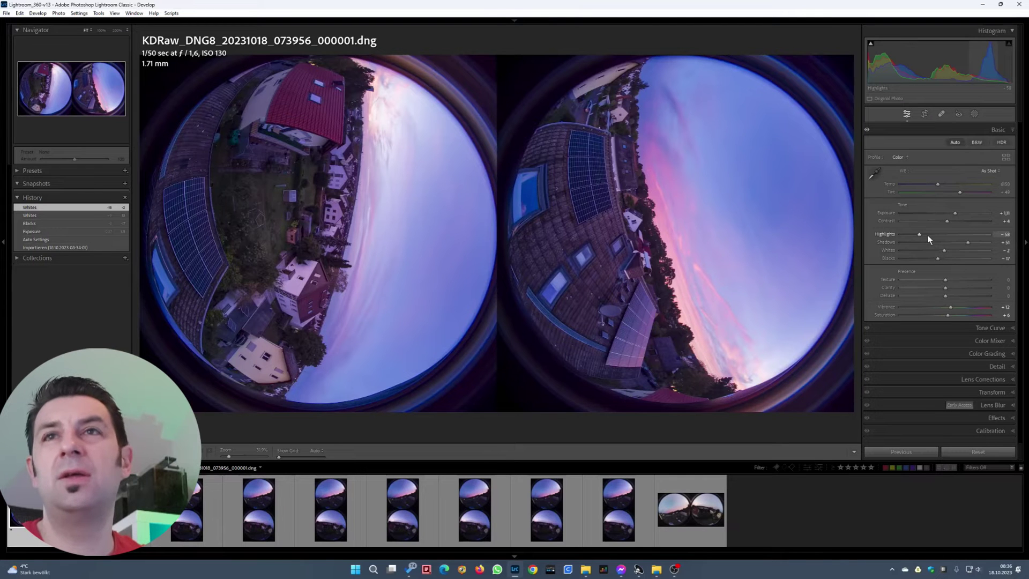
{"action": "left_click_drag", "start_coordinate": [927, 234], "coordinate": [968, 247]}
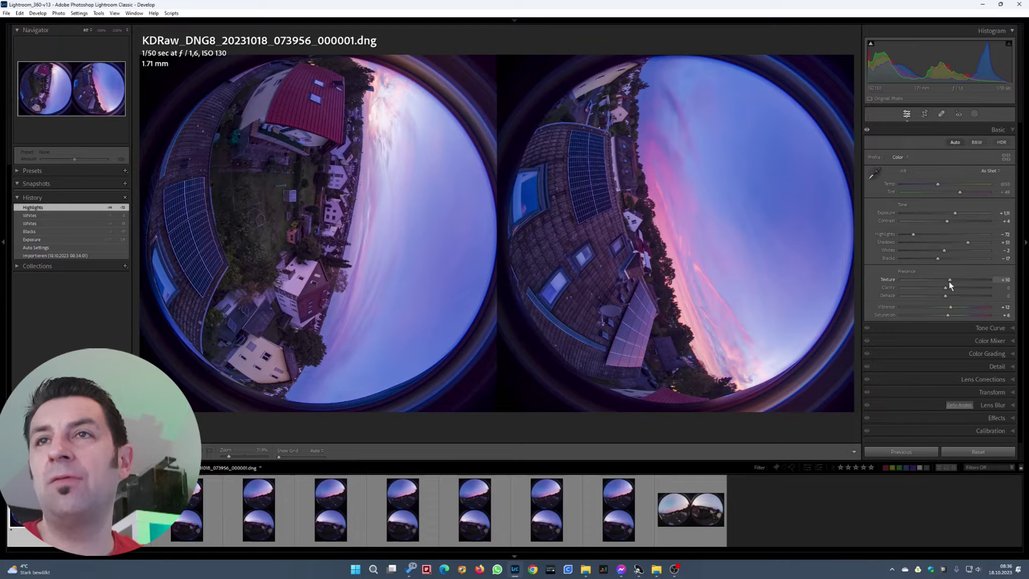
{"action": "left_click_drag", "start_coordinate": [951, 282], "coordinate": [951, 282]}
{"action": "left_click_drag", "start_coordinate": [952, 288], "coordinate": [951, 292]}
{"action": "key", "text": "minus"}
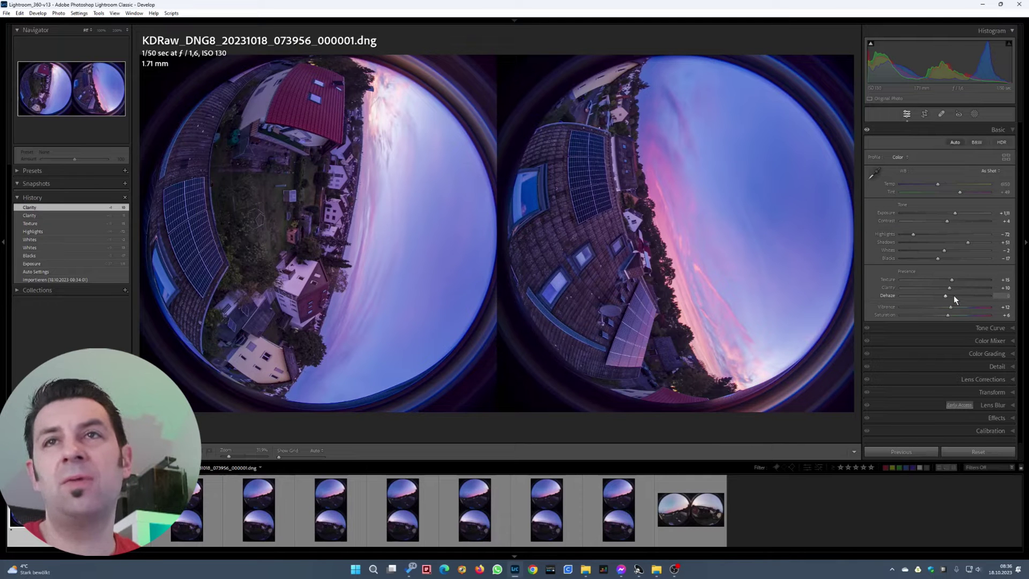
Add a slight Dehaze of +5 to the merged photo.
{"action": "key", "text": "Up"}
{"action": "key", "text": "Up"}
{"action": "key", "text": "Up"}
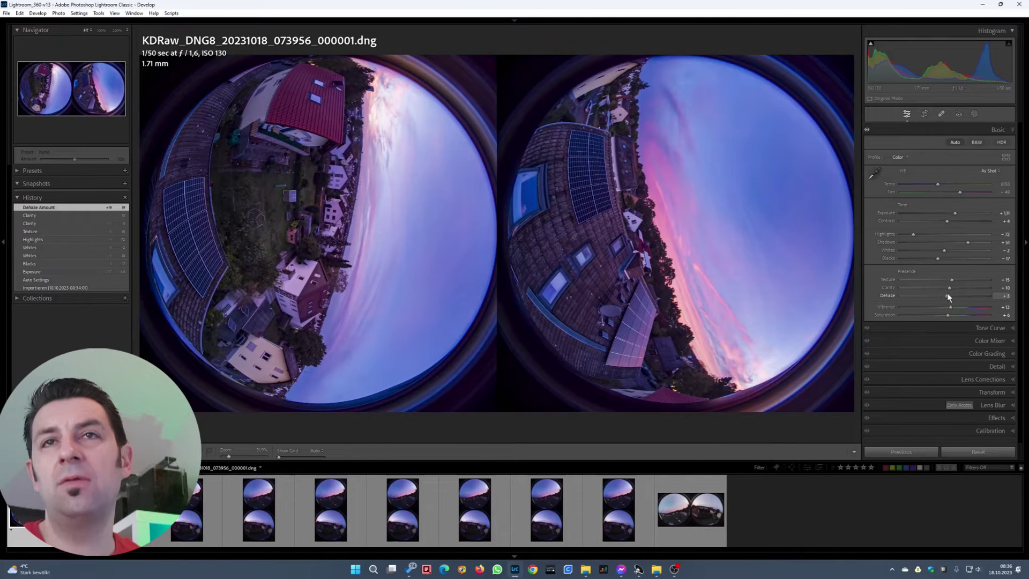
{"action": "left_click_drag", "start_coordinate": [947, 293], "coordinate": [947, 295]}
{"action": "left_click_drag", "start_coordinate": [947, 294], "coordinate": [947, 296]}
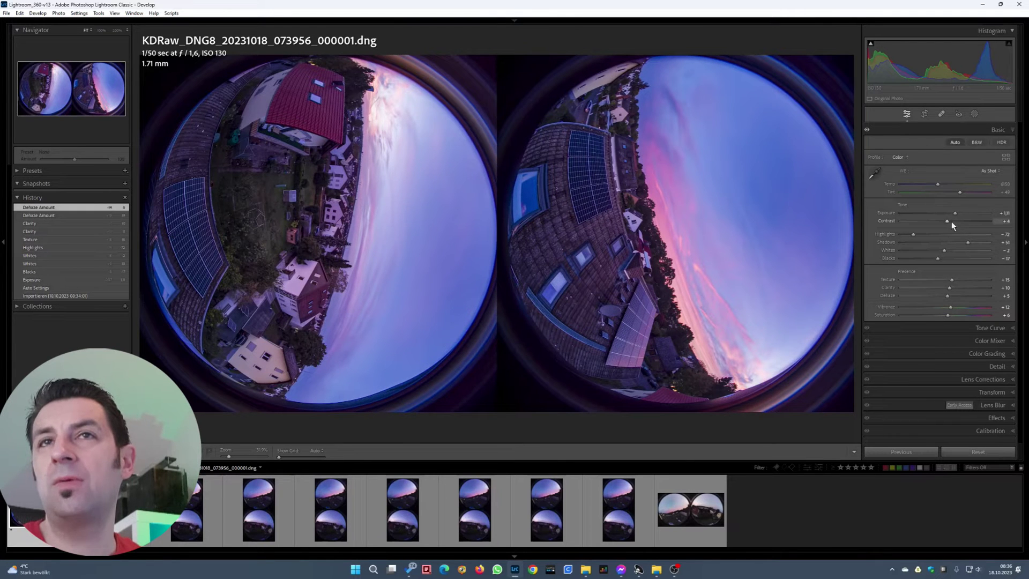
{"action": "left_click_drag", "start_coordinate": [951, 221], "coordinate": [949, 218]}
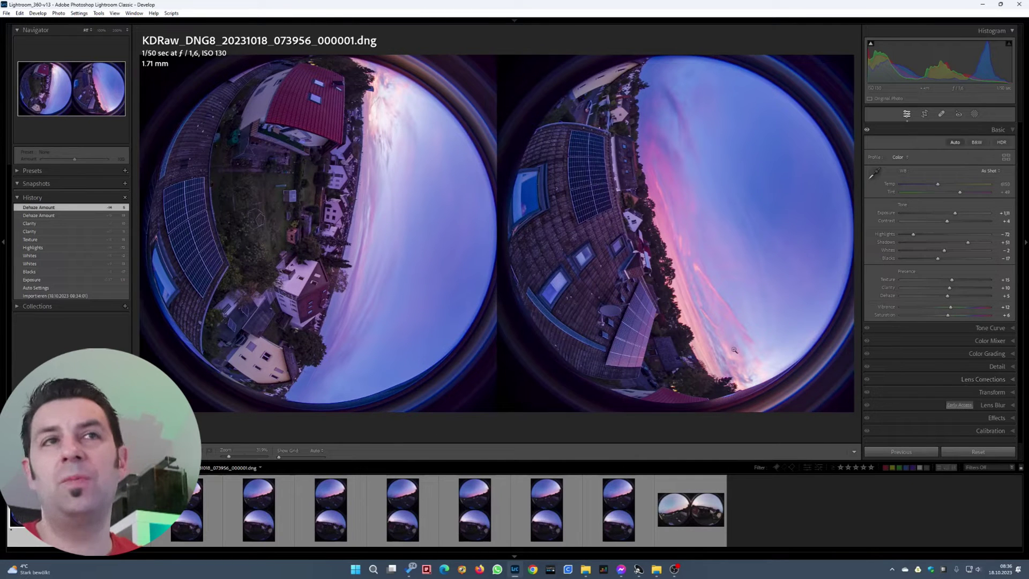
Set the sharpening Masking to 41 in the Detail settings, previewing the edge mask over the red-roofed house and the sky.
{"action": "left_click", "coordinate": [968, 368]}
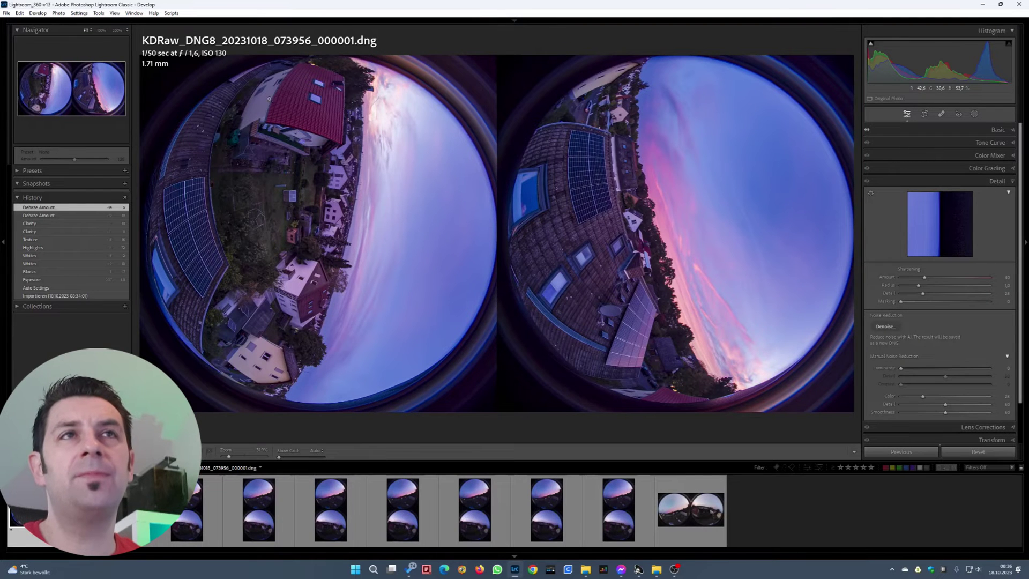
{"action": "left_click_drag", "start_coordinate": [269, 99], "coordinate": [369, 226]}
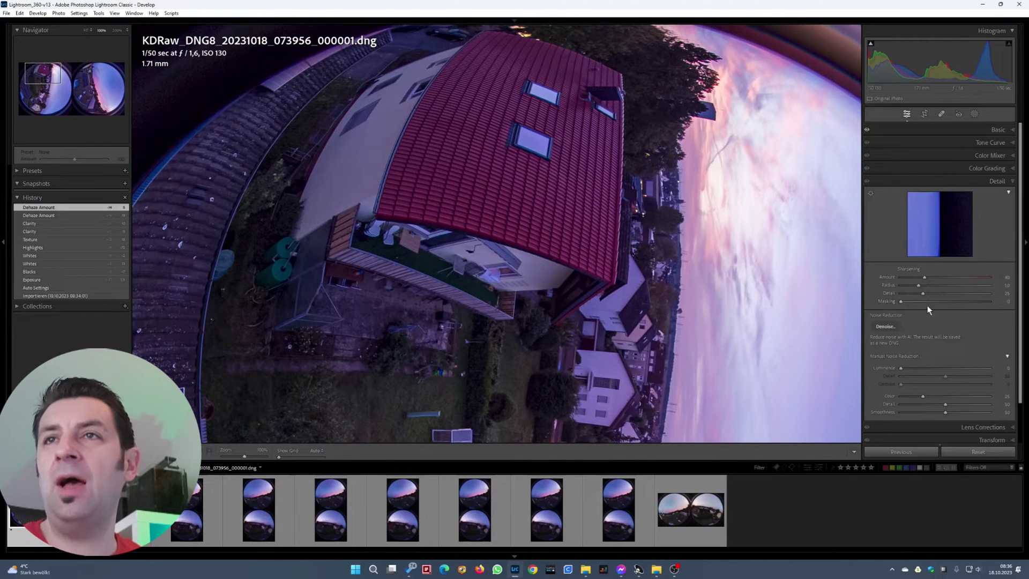
{"action": "mouse_move", "coordinate": [917, 304]}
{"action": "left_mouse_down"}
{"action": "mouse_move", "coordinate": [905, 303]}
{"action": "mouse_move", "coordinate": [937, 305]}
{"action": "left_mouse_up"}
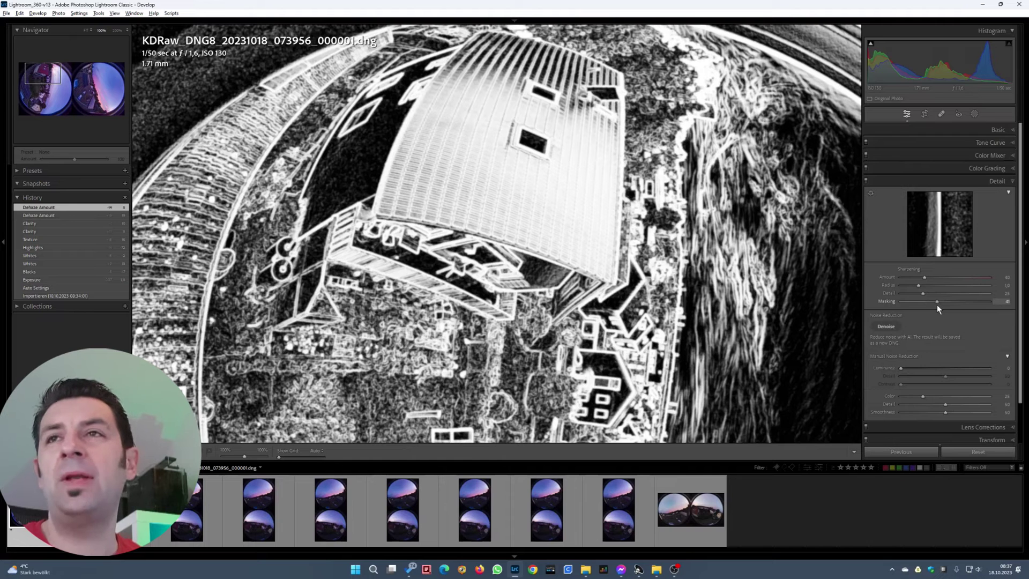
{"action": "left_click_drag", "start_coordinate": [937, 305], "coordinate": [936, 305]}
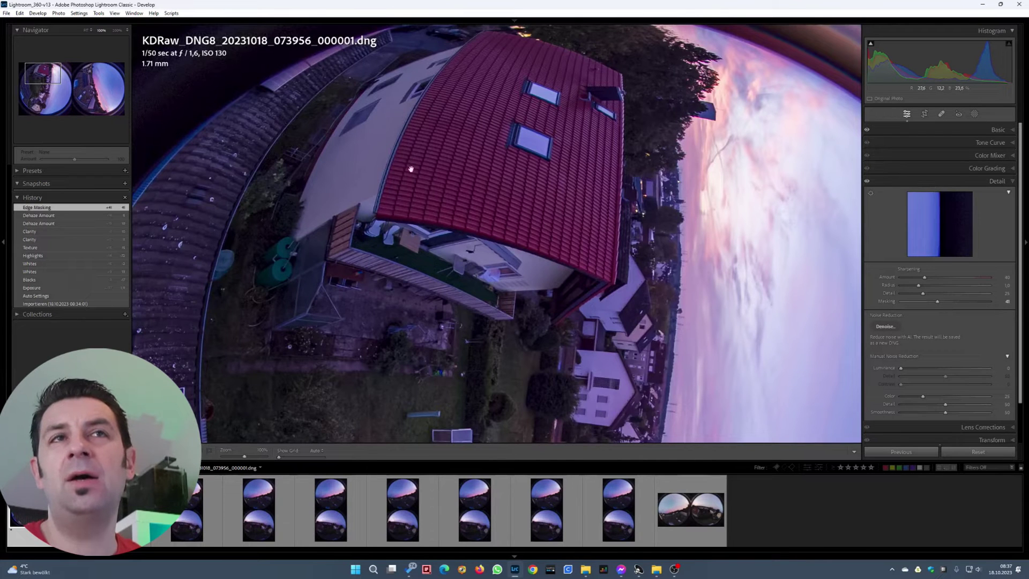
{"action": "key", "text": "alt"}
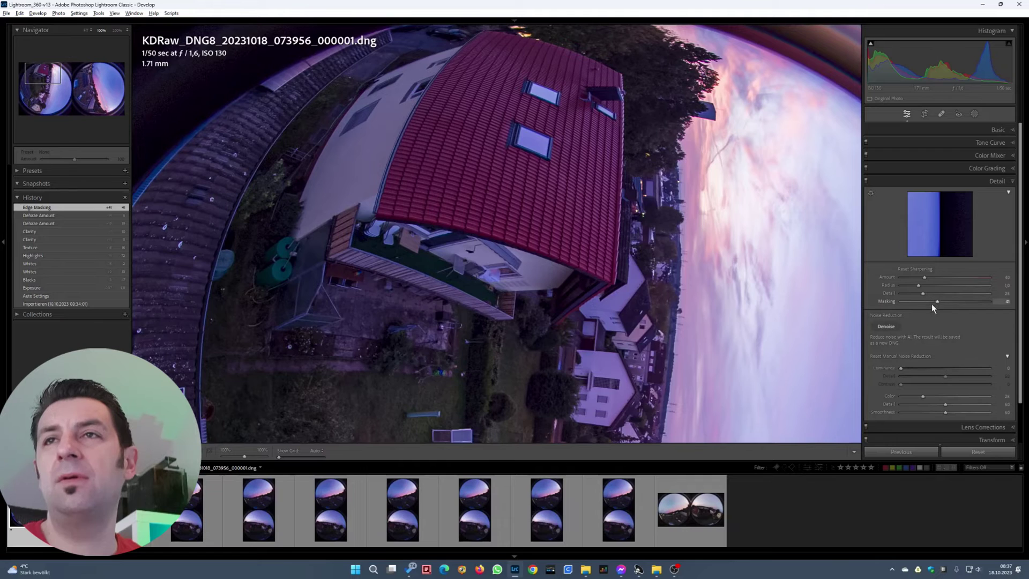
{"action": "left_click_drag", "start_coordinate": [937, 301], "coordinate": [937, 301]}
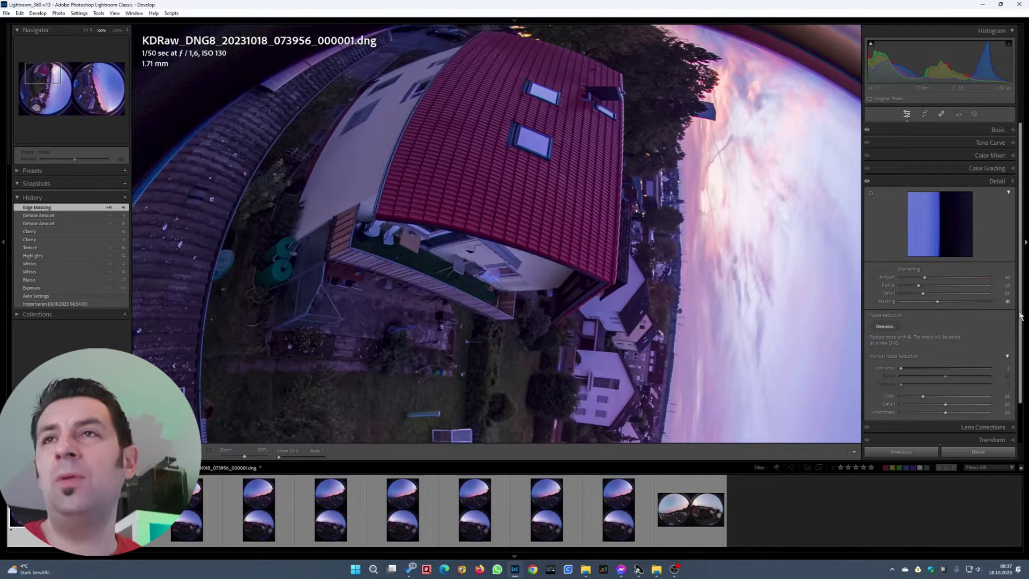
{"action": "left_click_drag", "start_coordinate": [938, 301], "coordinate": [935, 297]}
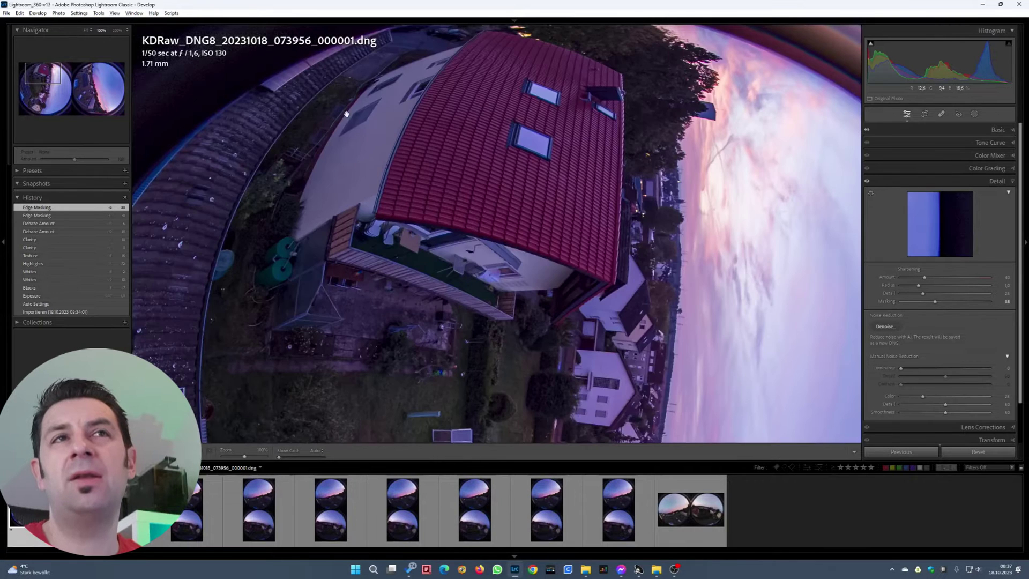
{"action": "left_click_drag", "start_coordinate": [761, 300], "coordinate": [661, 270]}
{"action": "left_click_drag", "start_coordinate": [525, 345], "coordinate": [510, 211]}
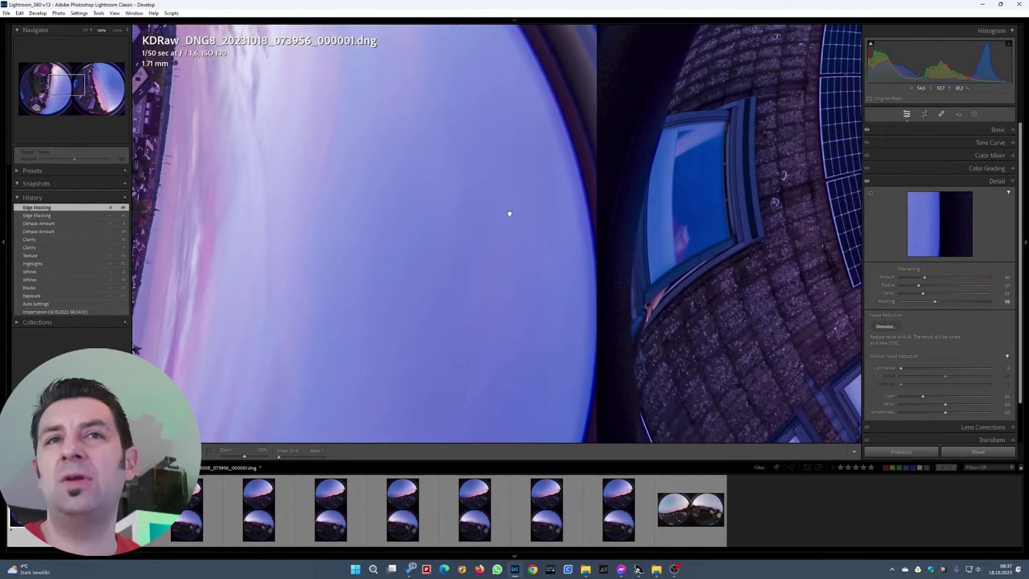
{"action": "left_click", "coordinate": [936, 301], "text": "alt"}
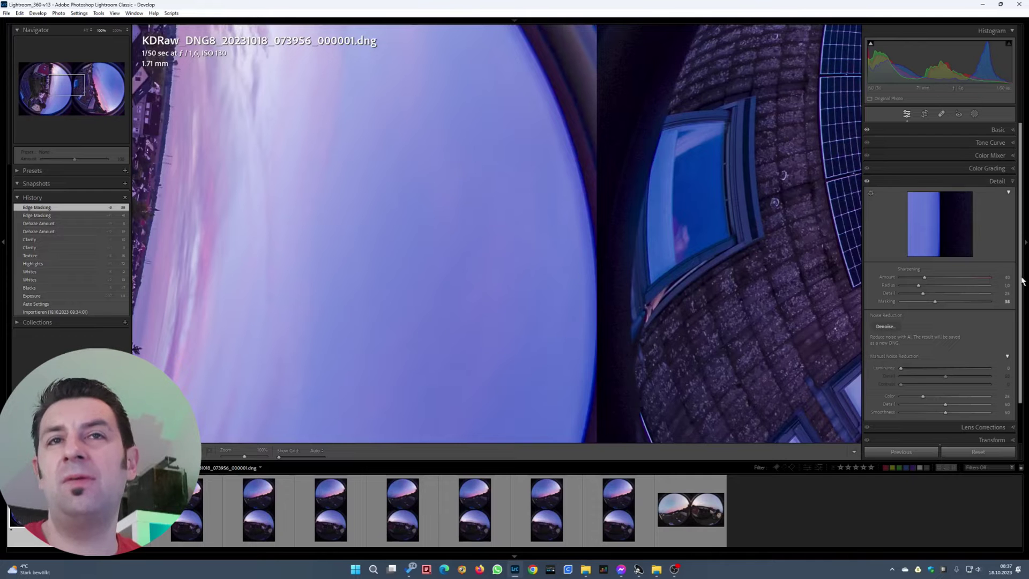
{"action": "left_click", "coordinate": [937, 302], "text": "alt"}
{"action": "left_click", "coordinate": [937, 300], "text": "alt"}
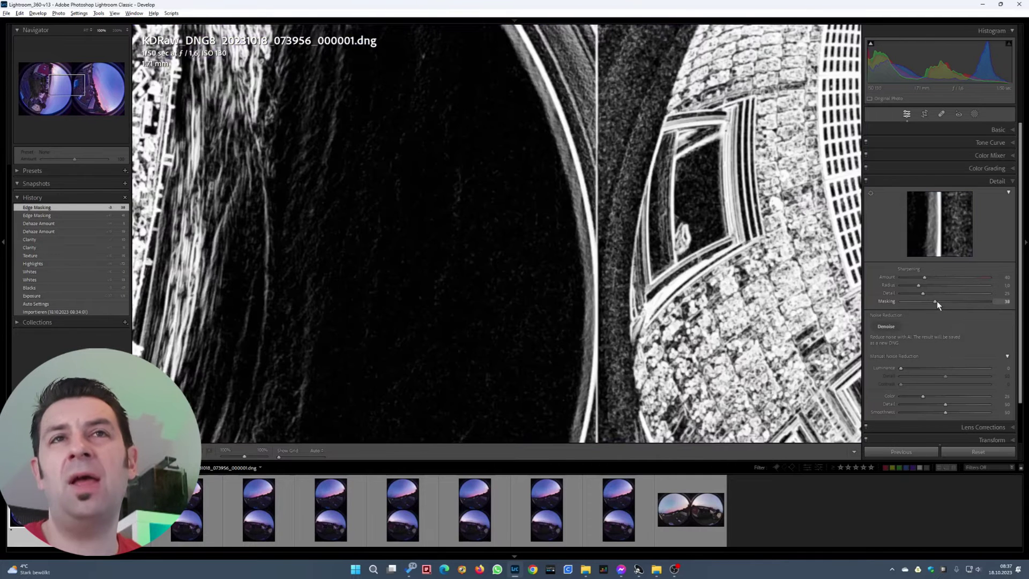
{"action": "left_click_drag", "start_coordinate": [937, 301], "coordinate": [937, 301]}
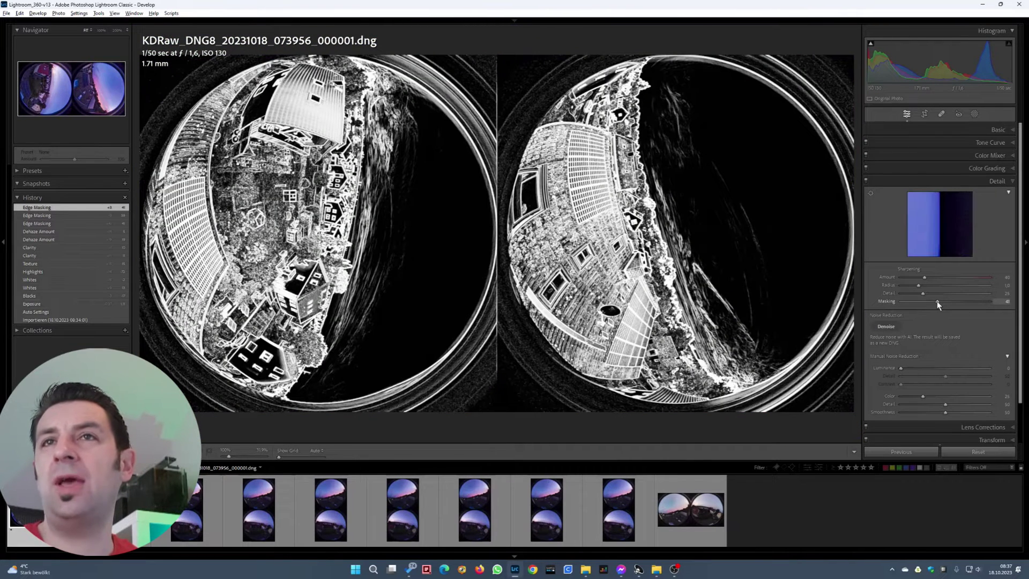
Raise the sharpening Amount to 67, checking the roof, solar panels and sunset sky at 100% zoom.
{"action": "left_click", "coordinate": [935, 278]}
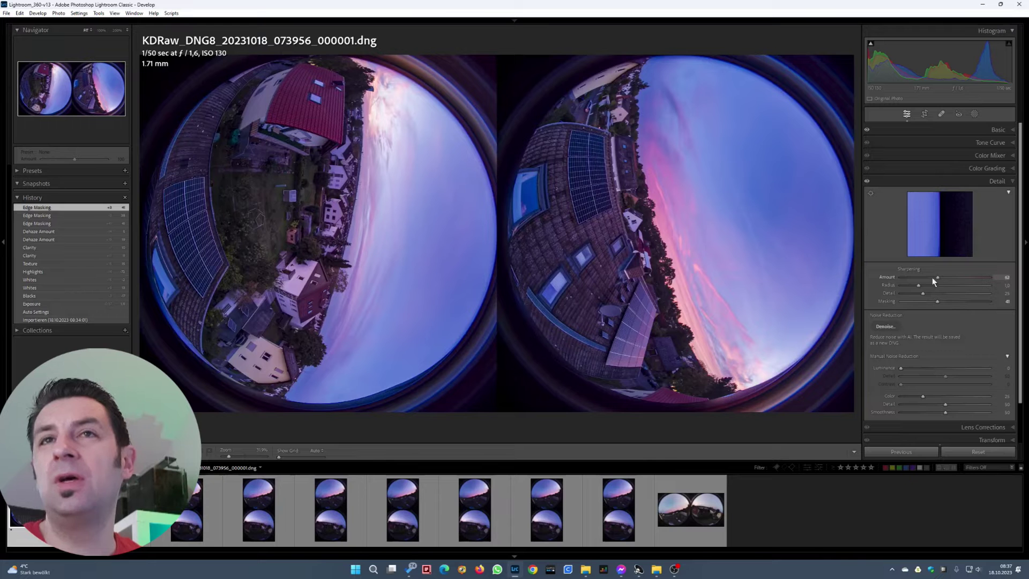
{"action": "left_click_drag", "start_coordinate": [938, 277], "coordinate": [939, 277]}
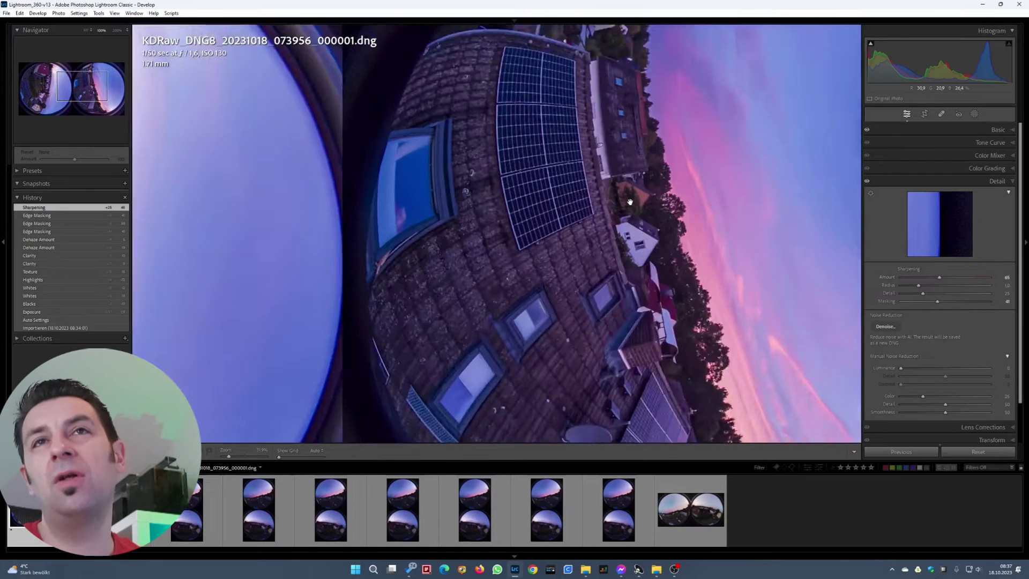
{"action": "key", "text": "z"}
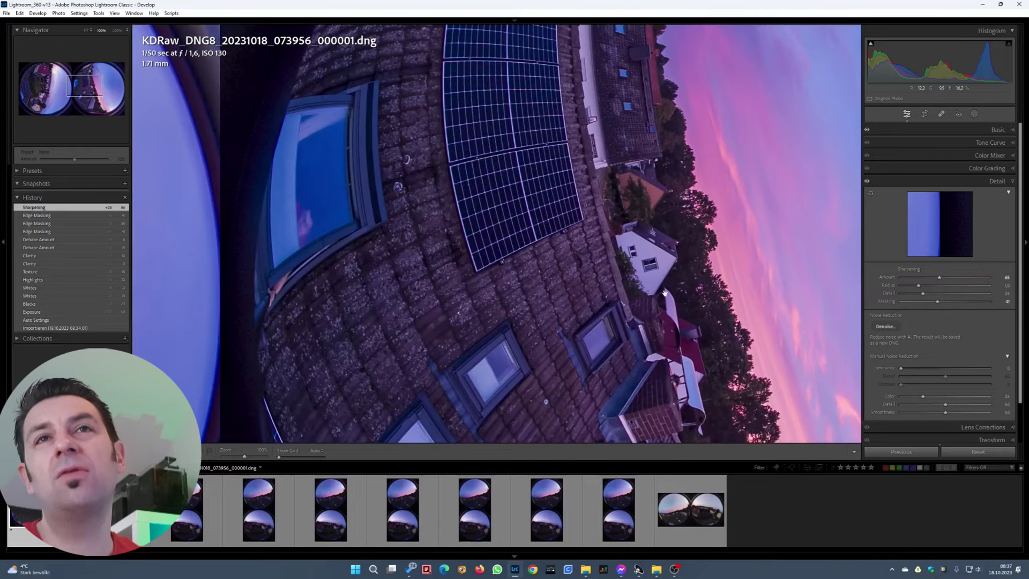
{"action": "left_click", "coordinate": [937, 278], "text": "alt"}
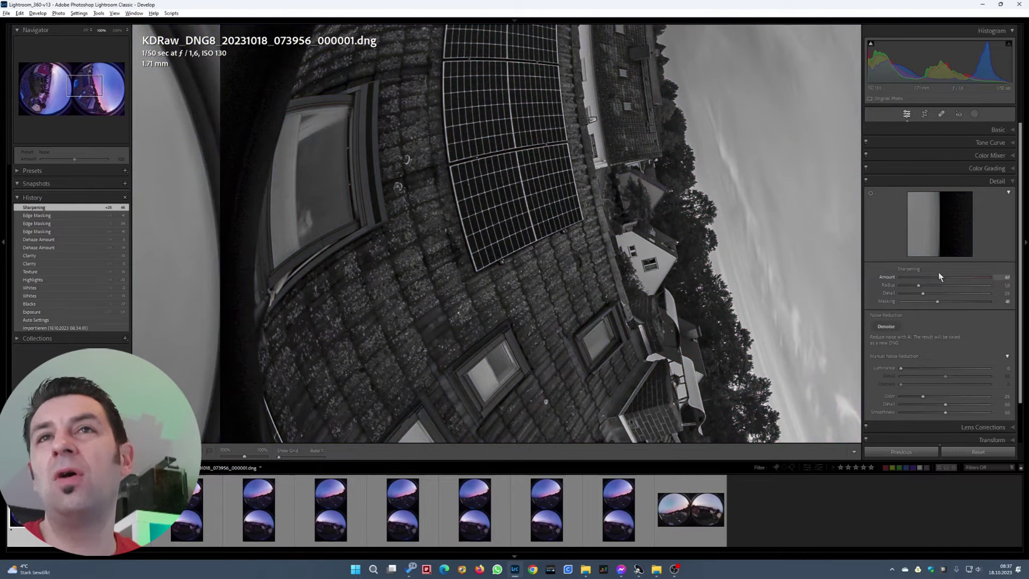
{"action": "left_click_drag", "start_coordinate": [939, 273], "coordinate": [938, 279]}
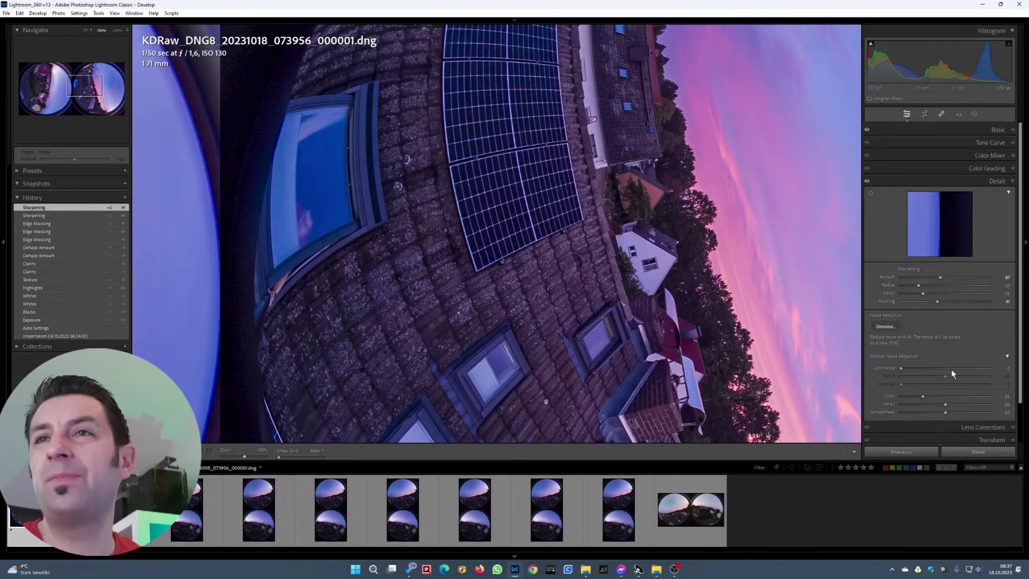
{"action": "left_click_drag", "start_coordinate": [545, 300], "coordinate": [637, 286]}
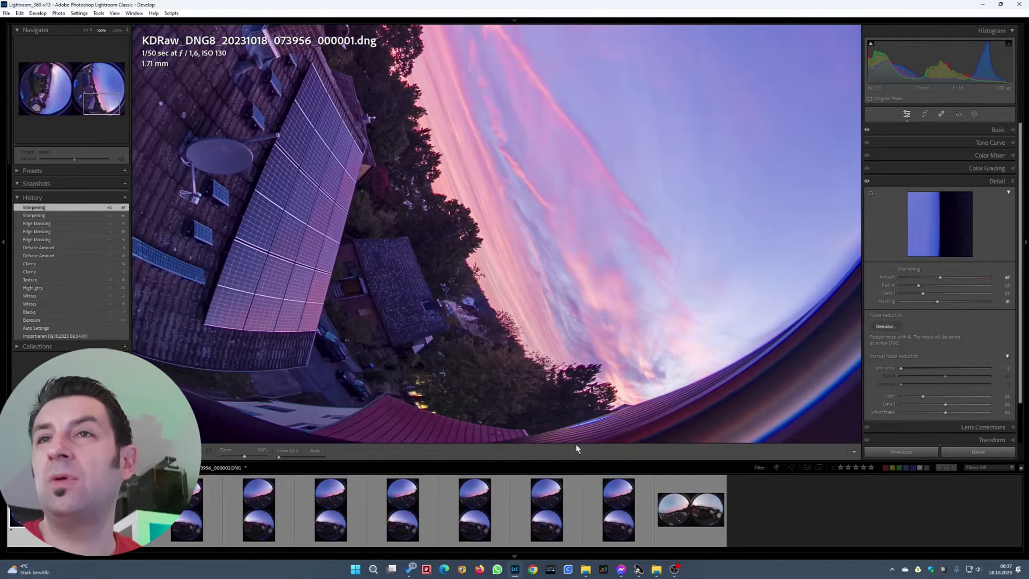
{"action": "left_click_drag", "start_coordinate": [668, 340], "coordinate": [538, 321]}
{"action": "left_click", "coordinate": [554, 241]}
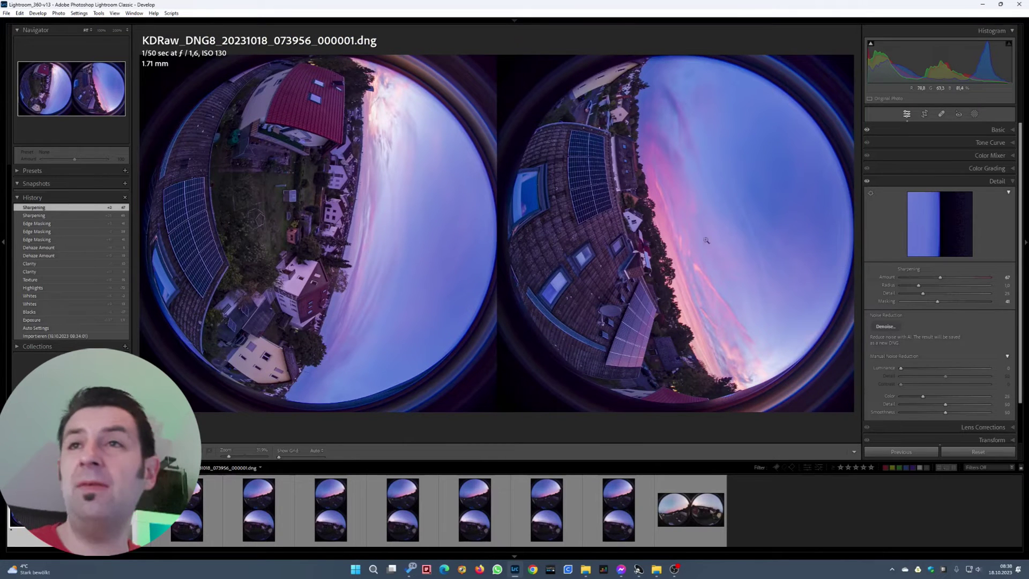
Enable Remove Chromatic Aberration in the lens correction profile settings, inspecting the tree edges against the sky at 200% zoom.
{"action": "scroll", "coordinate": [911, 348], "scroll_direction": "down", "scroll_amount": 2}
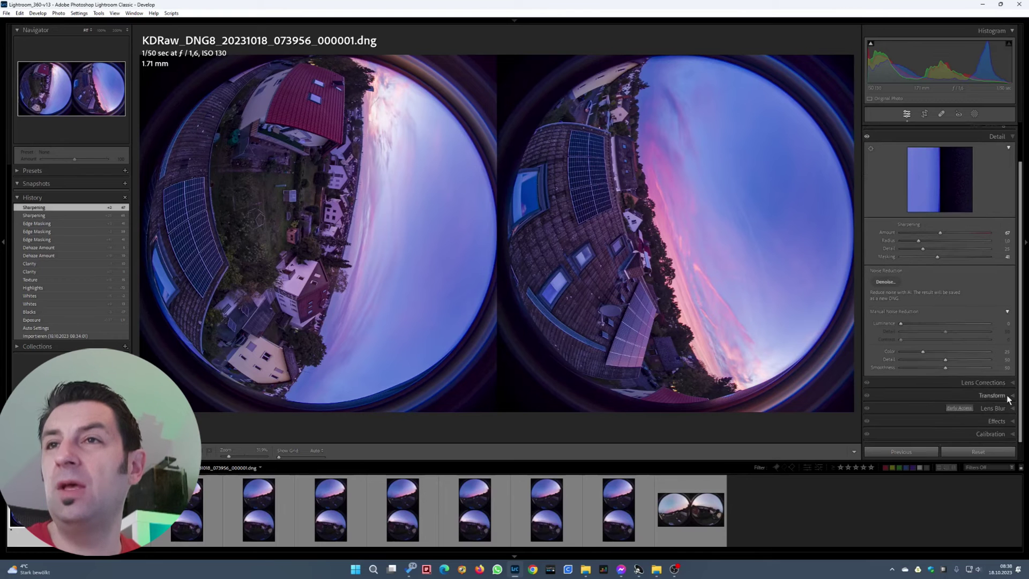
{"action": "left_click", "coordinate": [961, 382]}
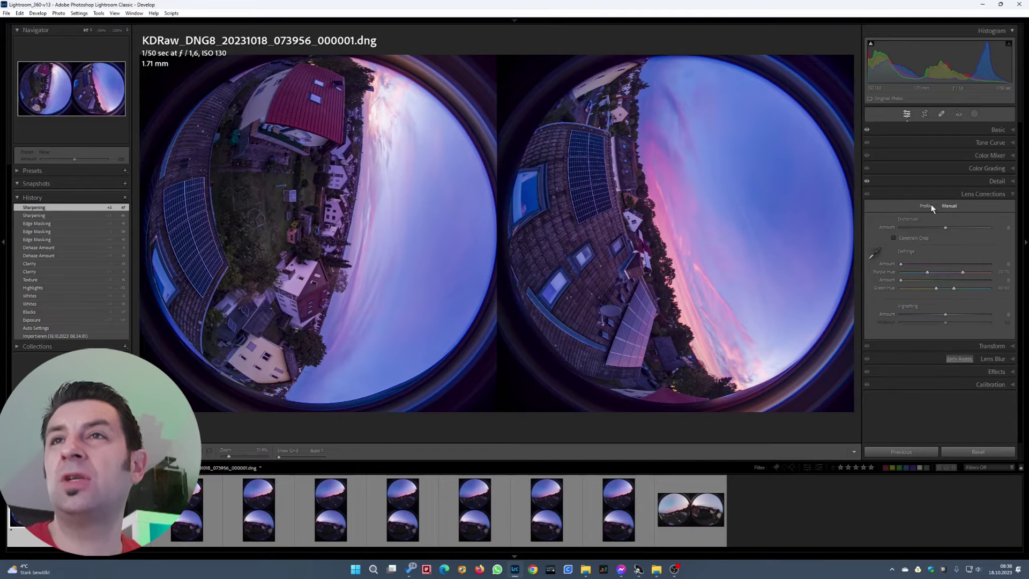
{"action": "left_click", "coordinate": [927, 207]}
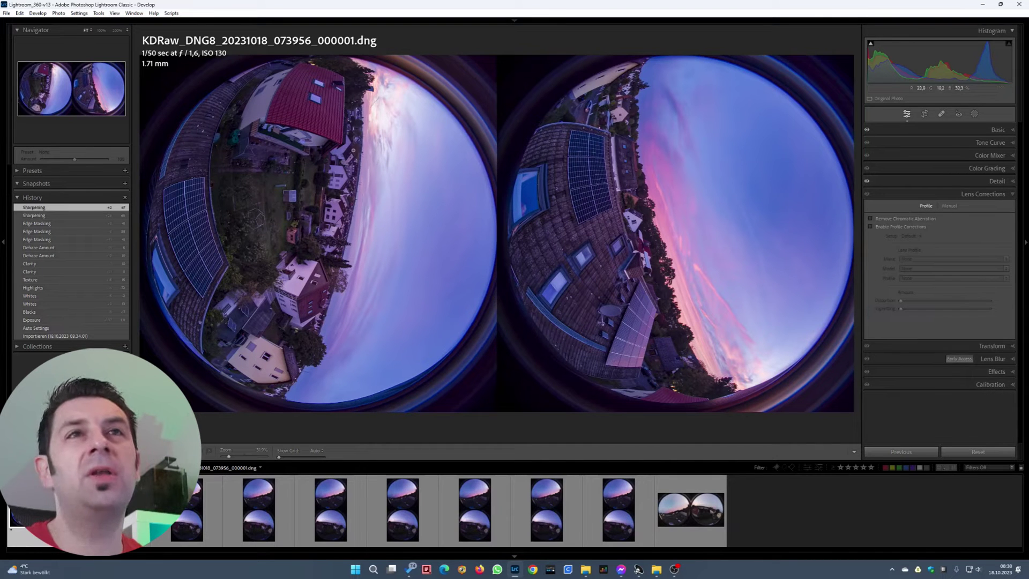
{"action": "left_click", "coordinate": [362, 77]}
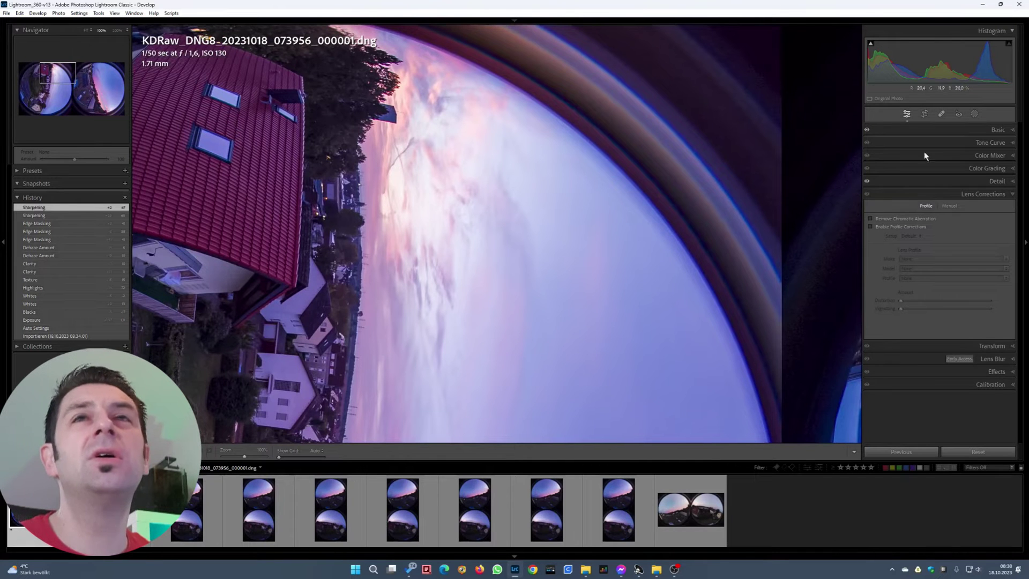
{"action": "left_click", "coordinate": [117, 30]}
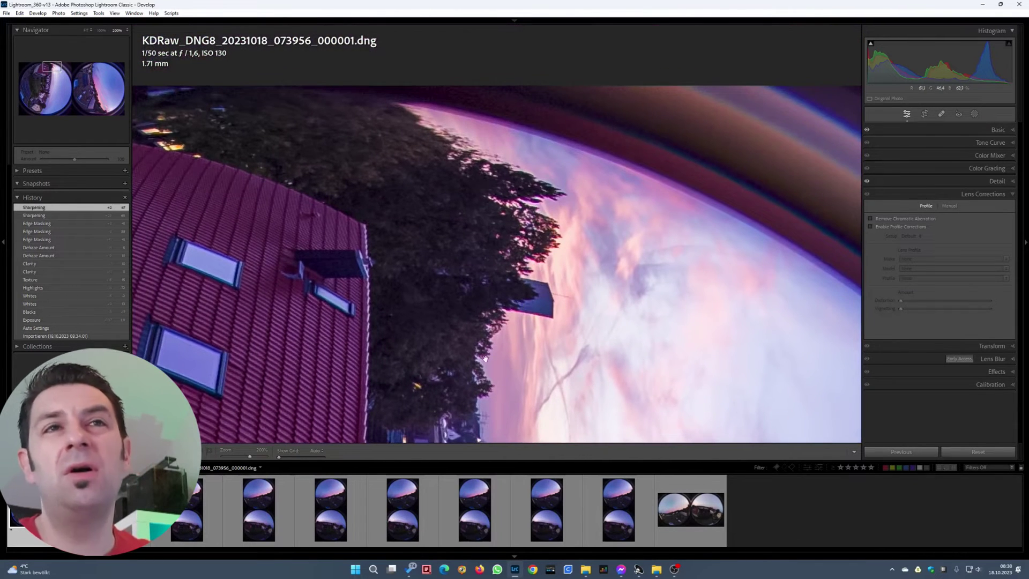
{"action": "left_click", "coordinate": [916, 217]}
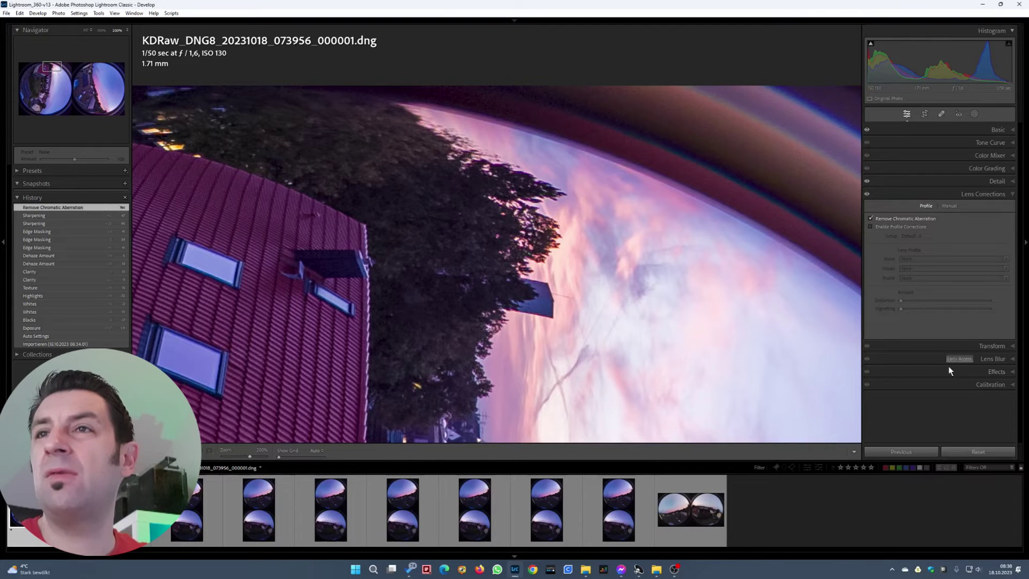
{"action": "left_click", "coordinate": [918, 371]}
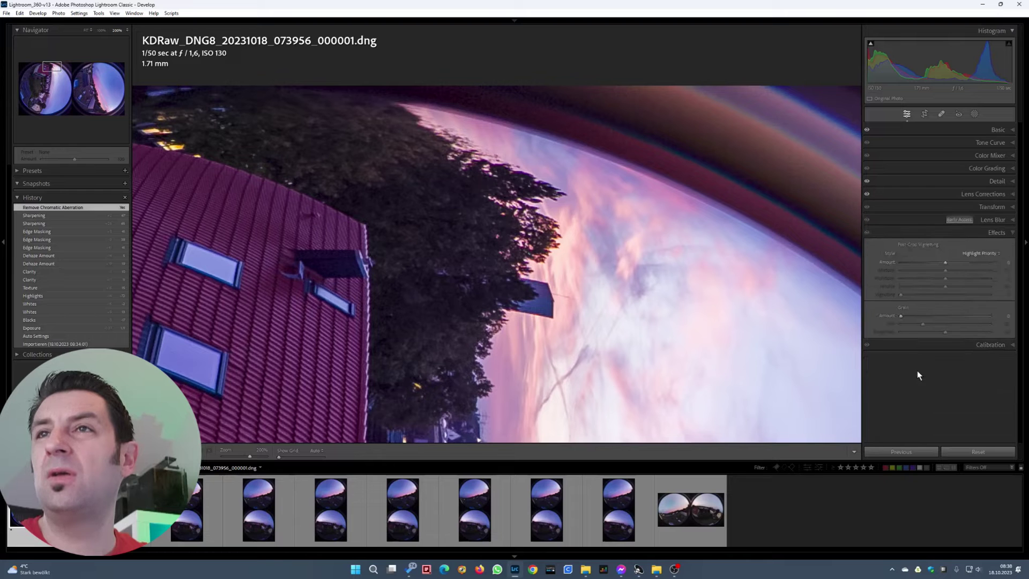
{"action": "left_click", "coordinate": [905, 208]}
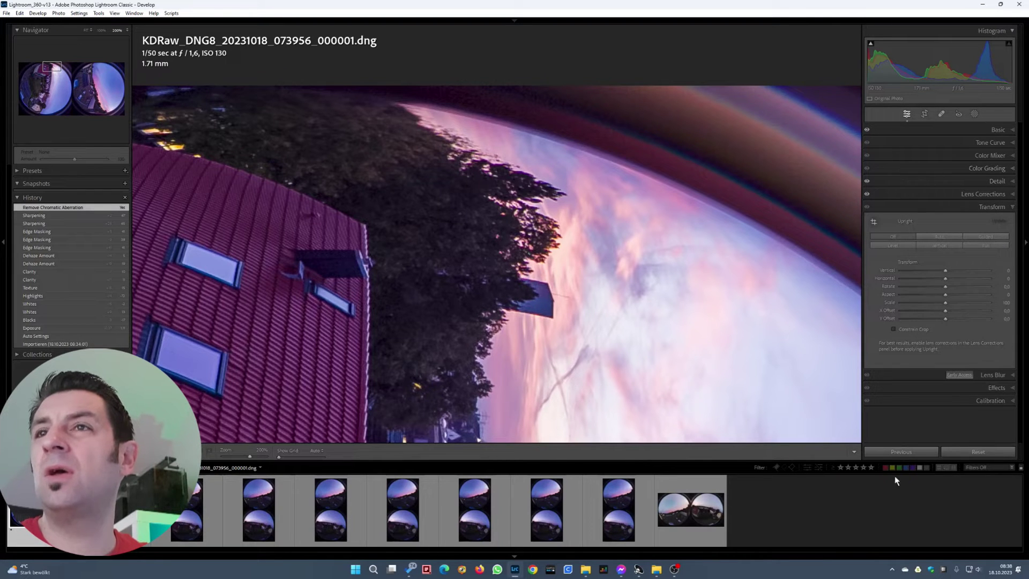
{"action": "left_click", "coordinate": [629, 400]}
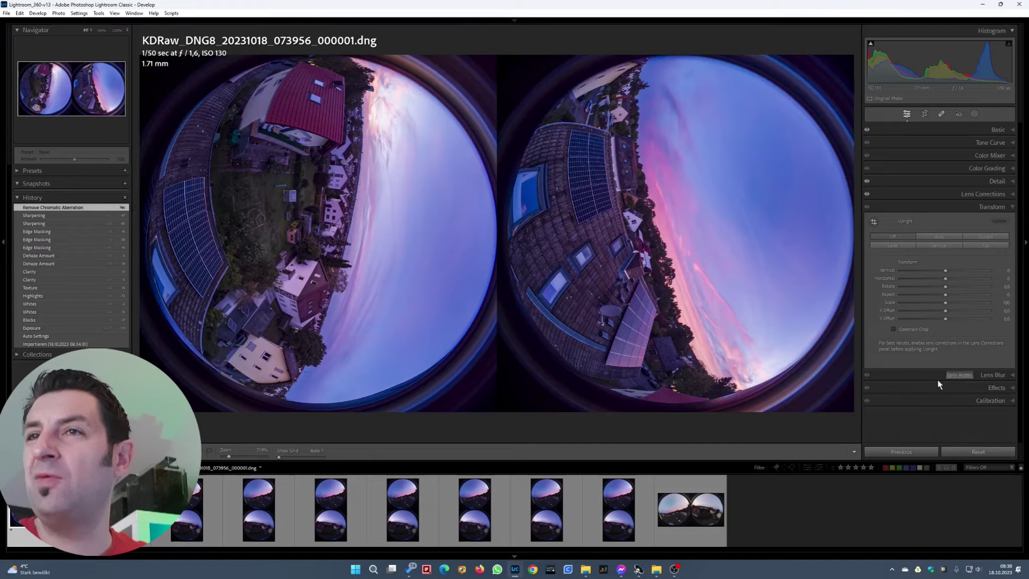
Reopen the Basic adjustments and examine the street and houses in the second fisheye circle at 200% zoom.
{"action": "left_click", "coordinate": [971, 129]}
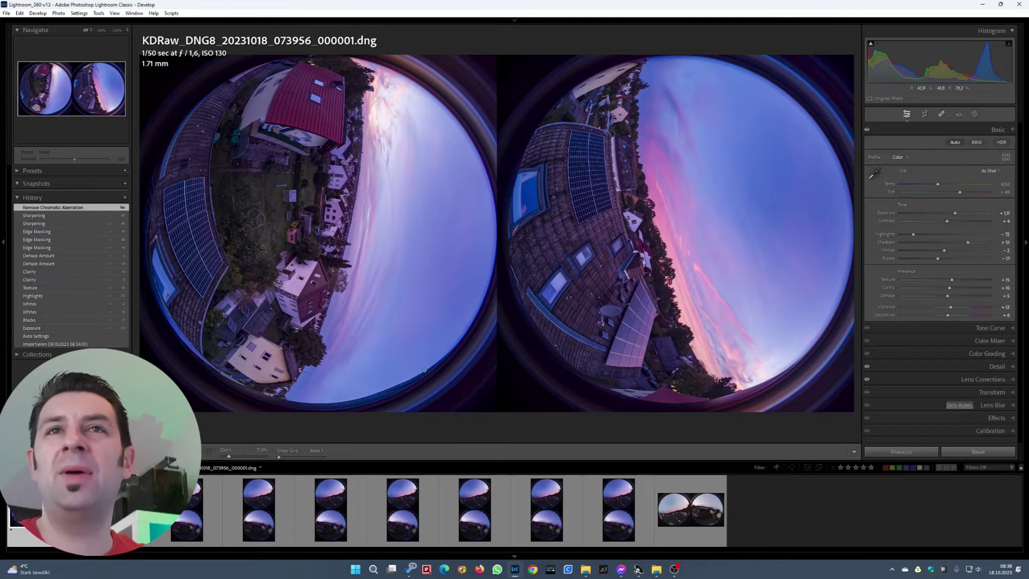
{"action": "left_click", "coordinate": [683, 279]}
{"action": "left_click_drag", "start_coordinate": [684, 279], "coordinate": [677, 413]}
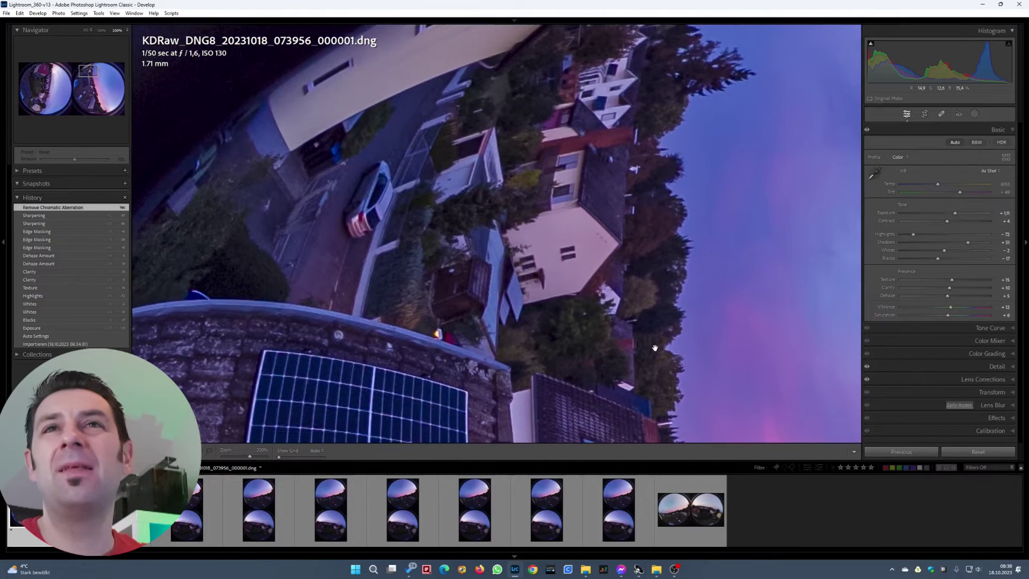
{"action": "left_click", "coordinate": [663, 364]}
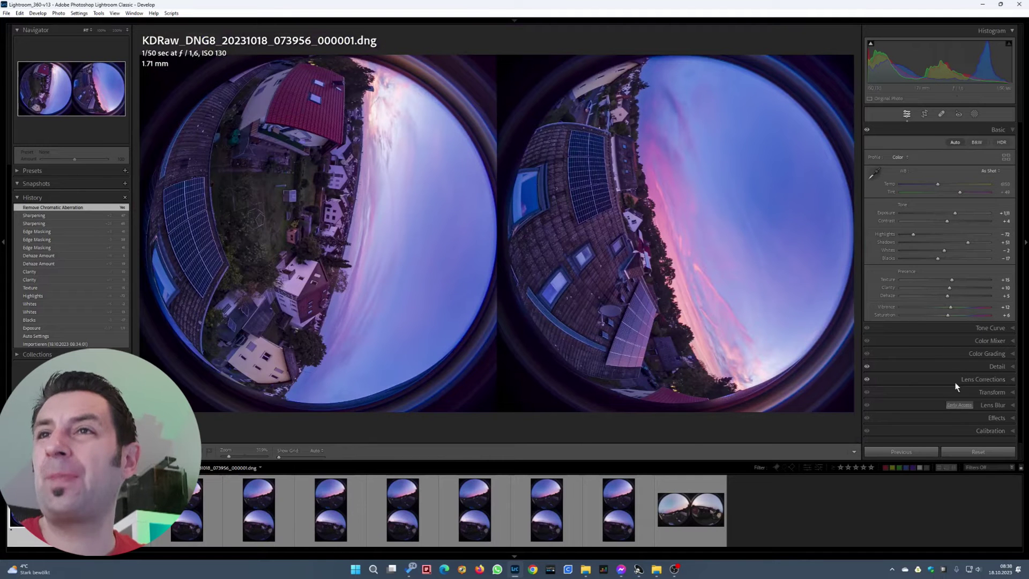
{"action": "left_click", "coordinate": [921, 342]}
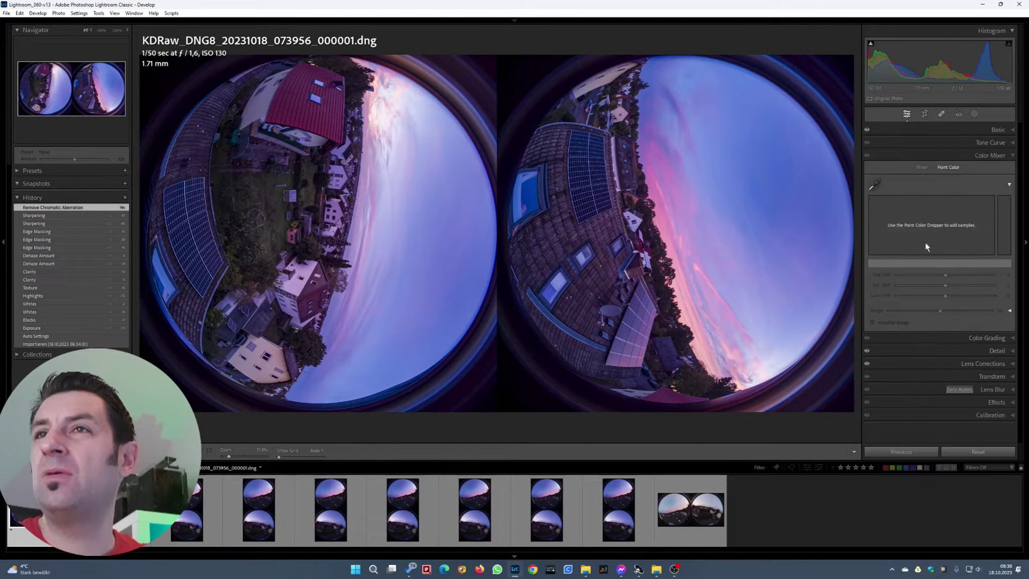
{"action": "left_click", "coordinate": [954, 154]}
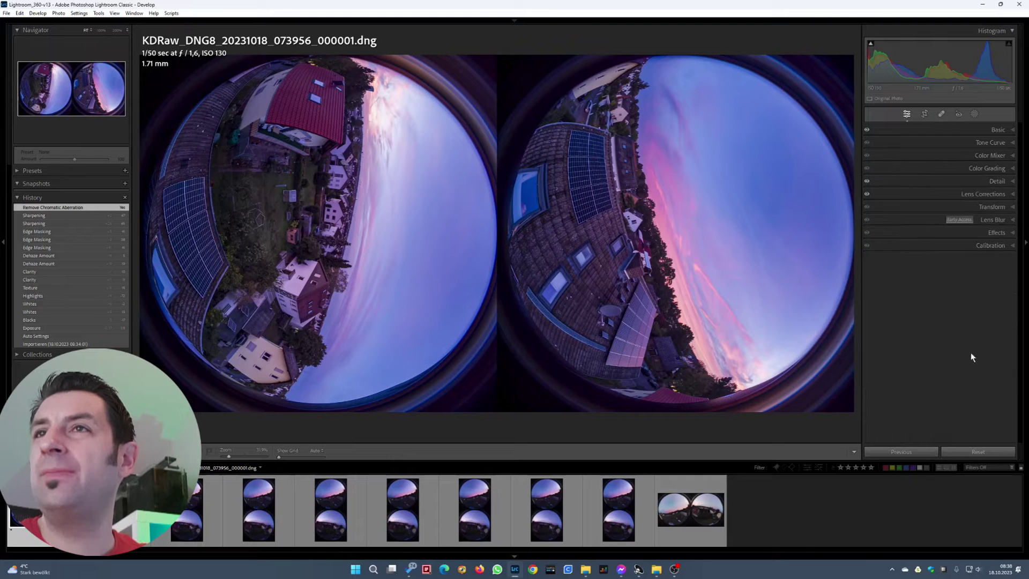
{"action": "left_click", "coordinate": [944, 168]}
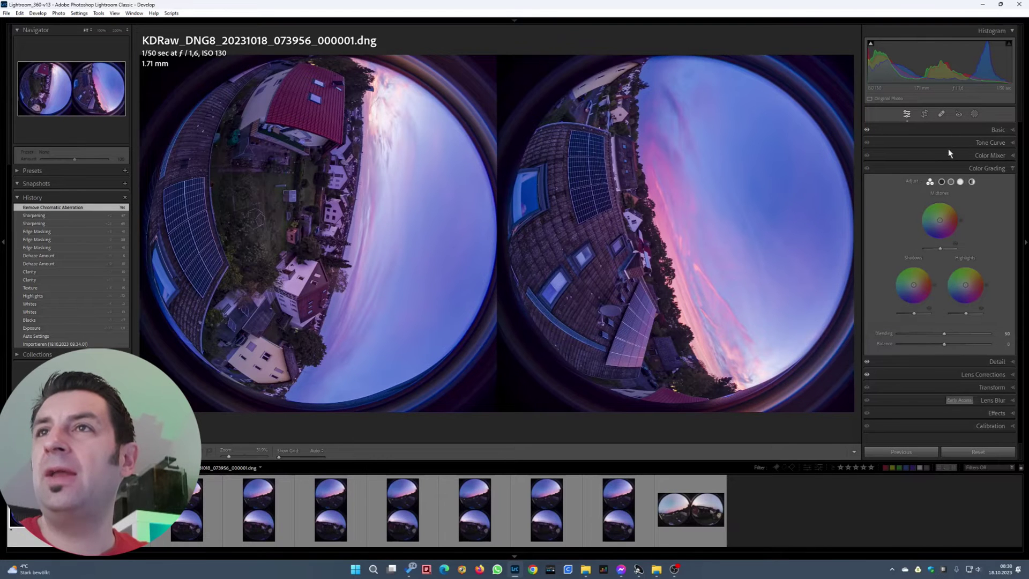
{"action": "left_click", "coordinate": [937, 362]}
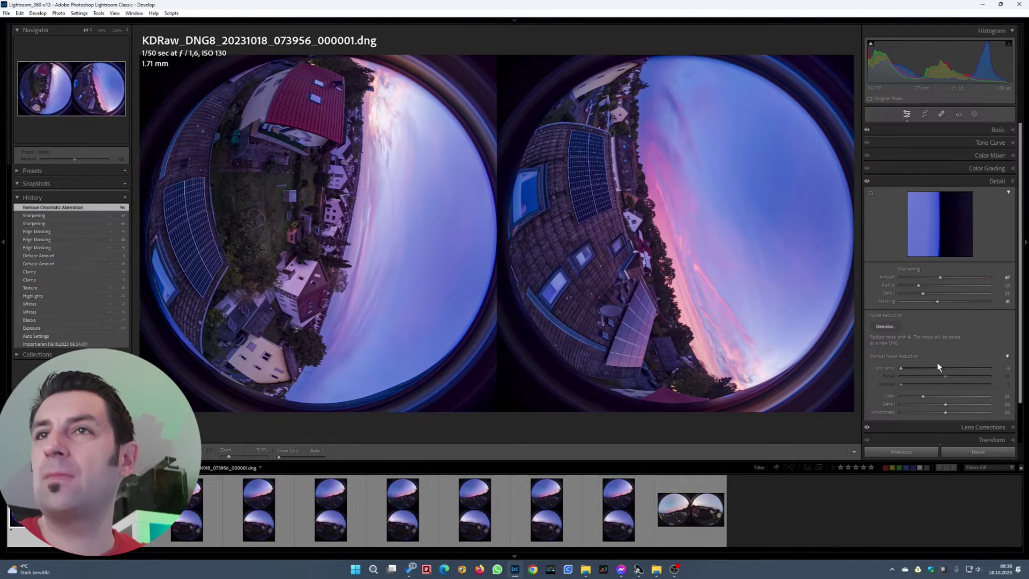
{"action": "left_click", "coordinate": [940, 131]}
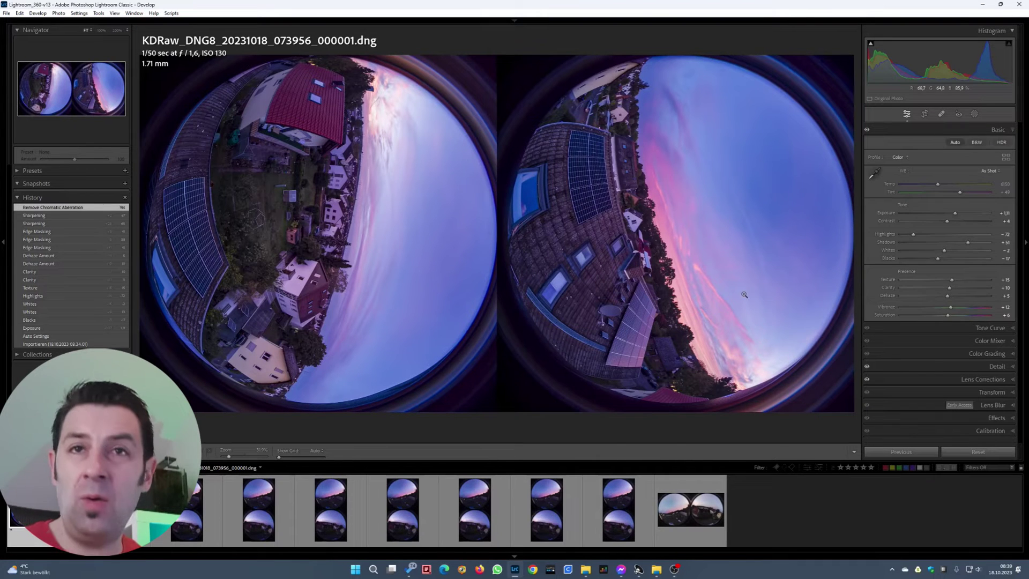
Rotate the dual-fisheye photo 90° counter-clockwise and hide the filmstrip to enlarge the image area.
{"action": "right_click", "coordinate": [668, 293]}
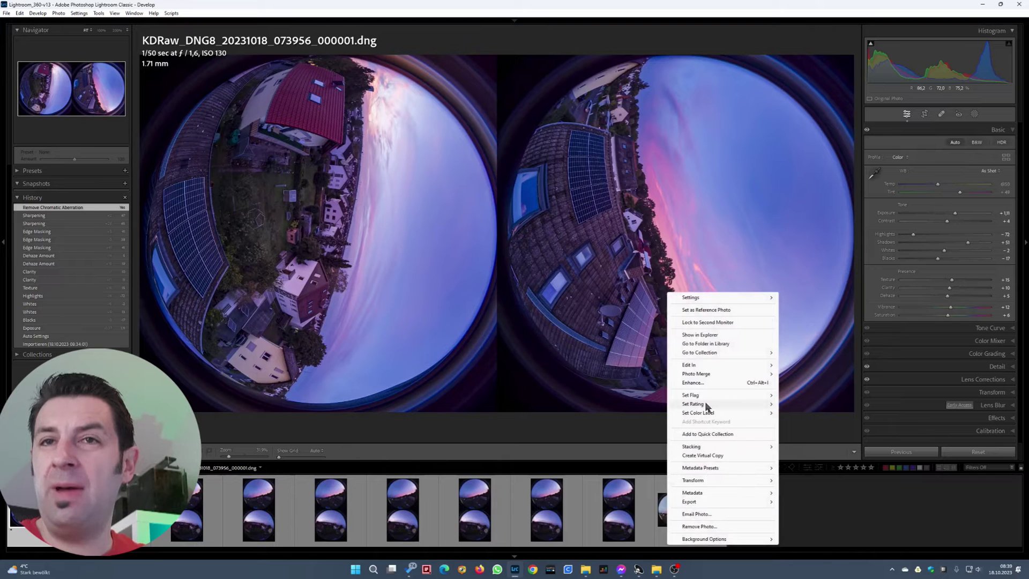
{"action": "mouse_move", "coordinate": [712, 482]}
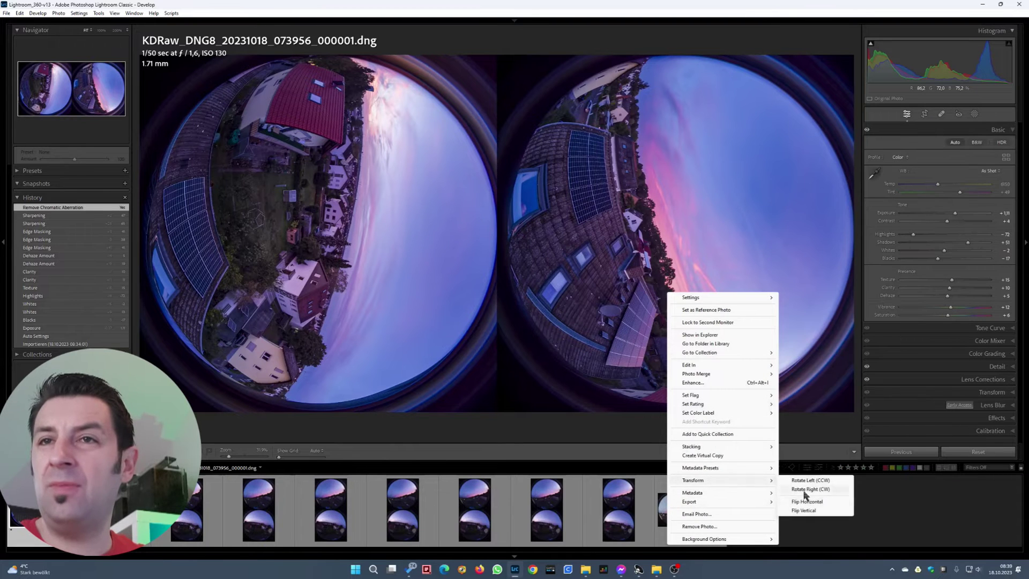
{"action": "left_click", "coordinate": [825, 479]}
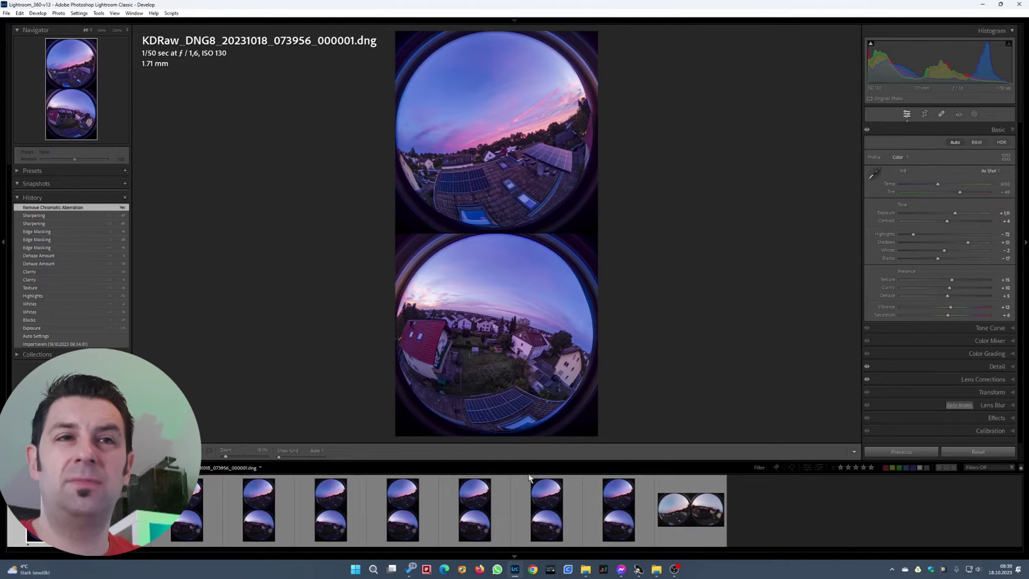
{"action": "left_click", "coordinate": [516, 558]}
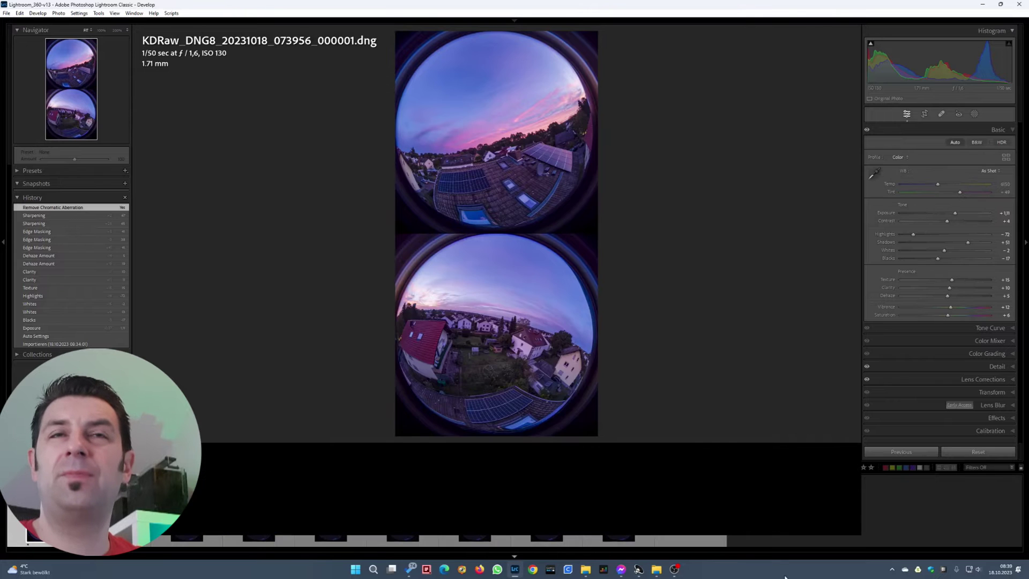
{"action": "mouse_move", "coordinate": [773, 558]}
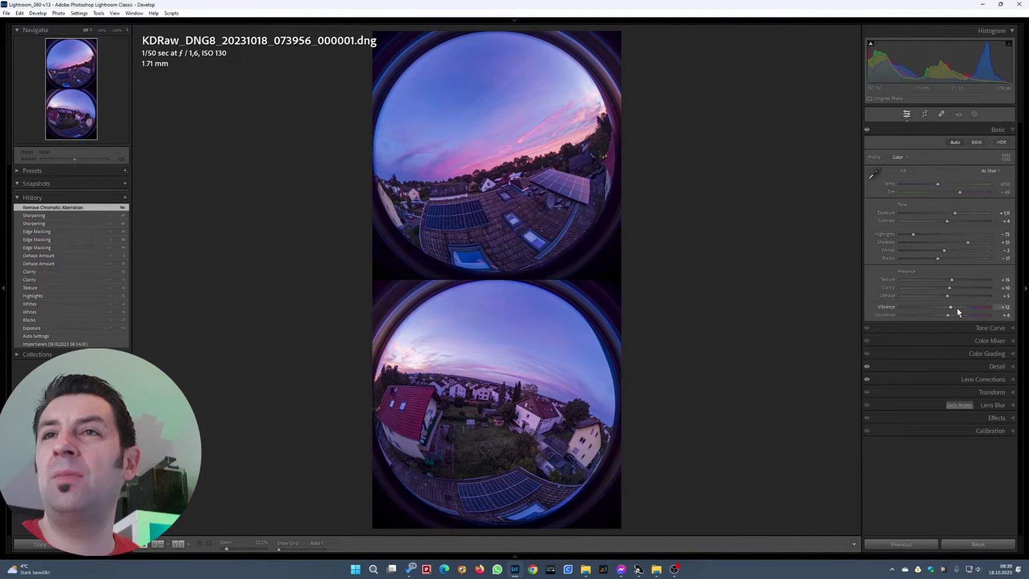
Raise Vibrance to +23 and Dehaze to +12 in the Basic adjustments.
{"action": "left_click_drag", "start_coordinate": [955, 308], "coordinate": [957, 308]}
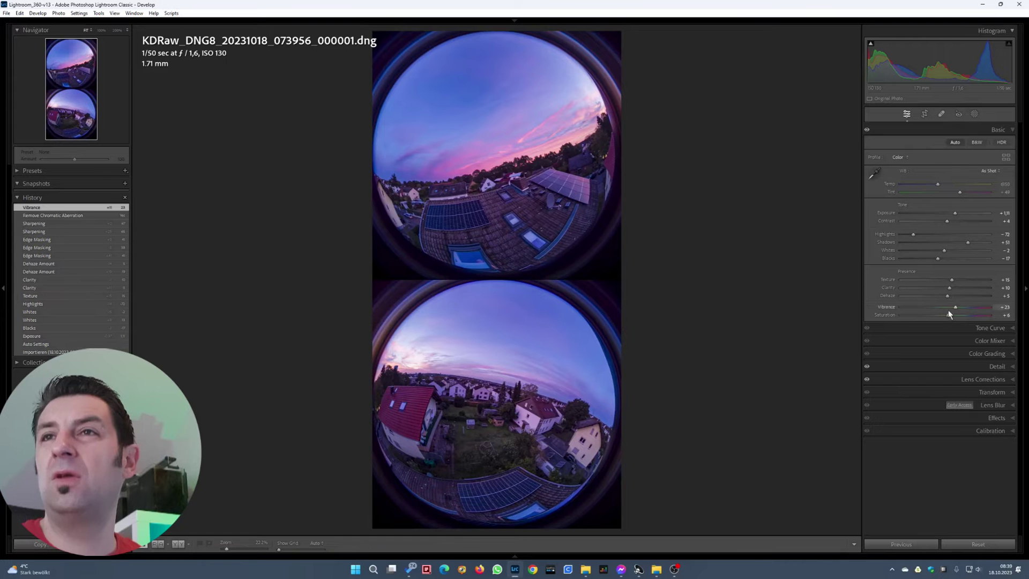
{"action": "left_click", "coordinate": [960, 296]}
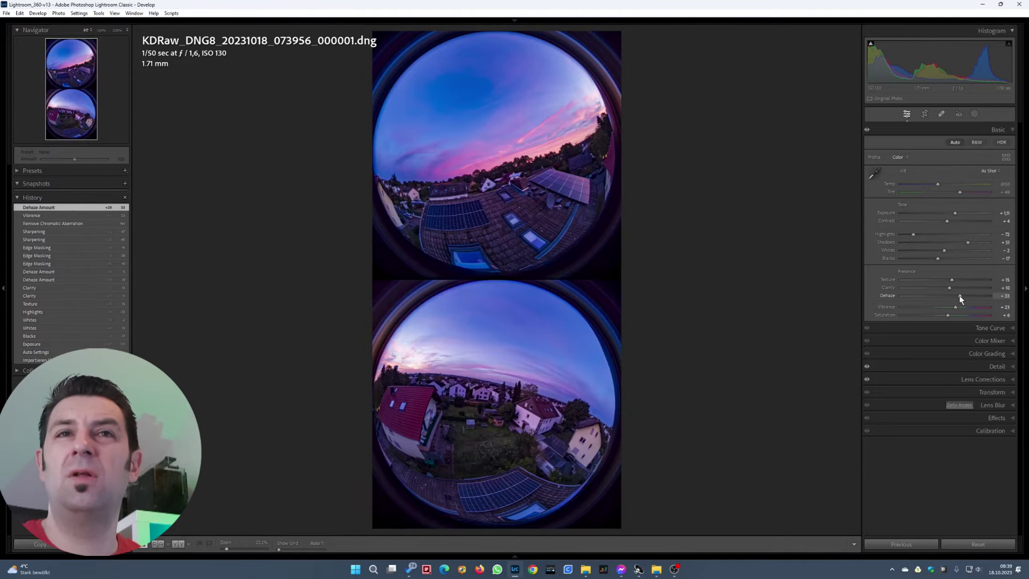
{"action": "left_click_drag", "start_coordinate": [952, 297], "coordinate": [948, 297]}
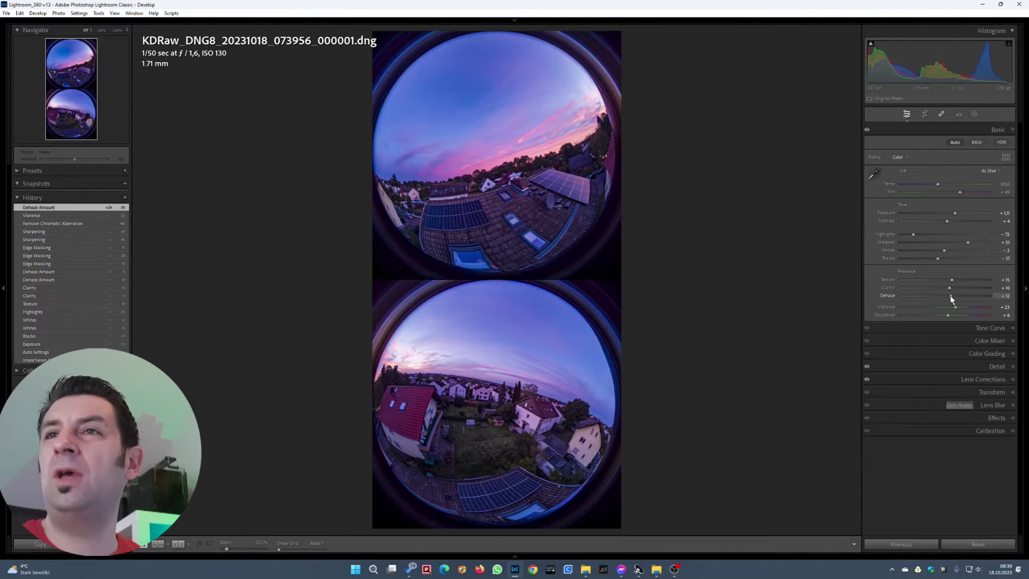
Set Blacks to -22 and Whites to +2, checking the clipping preview for each.
{"action": "left_click", "coordinate": [938, 259], "text": "alt"}
{"action": "left_click_drag", "start_coordinate": [938, 259], "coordinate": [947, 249]}
{"action": "left_click", "coordinate": [945, 250], "text": "alt"}
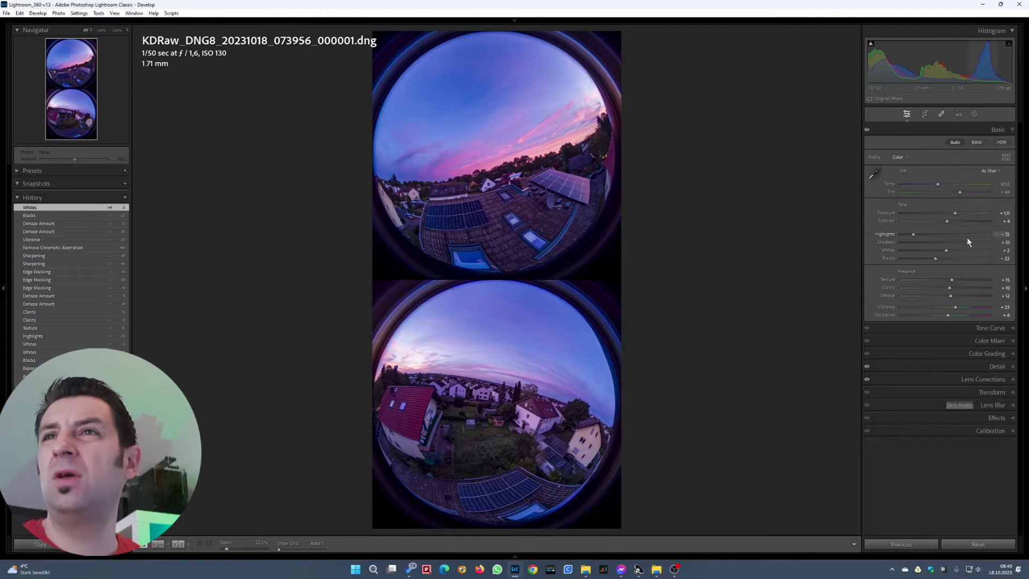
Try Highlights at -57, undo that change, and set Exposure to +1.00.
{"action": "mouse_move", "coordinate": [925, 233]}
{"action": "left_mouse_down"}
{"action": "mouse_move", "coordinate": [908, 233]}
{"action": "mouse_move", "coordinate": [921, 236]}
{"action": "left_mouse_up"}
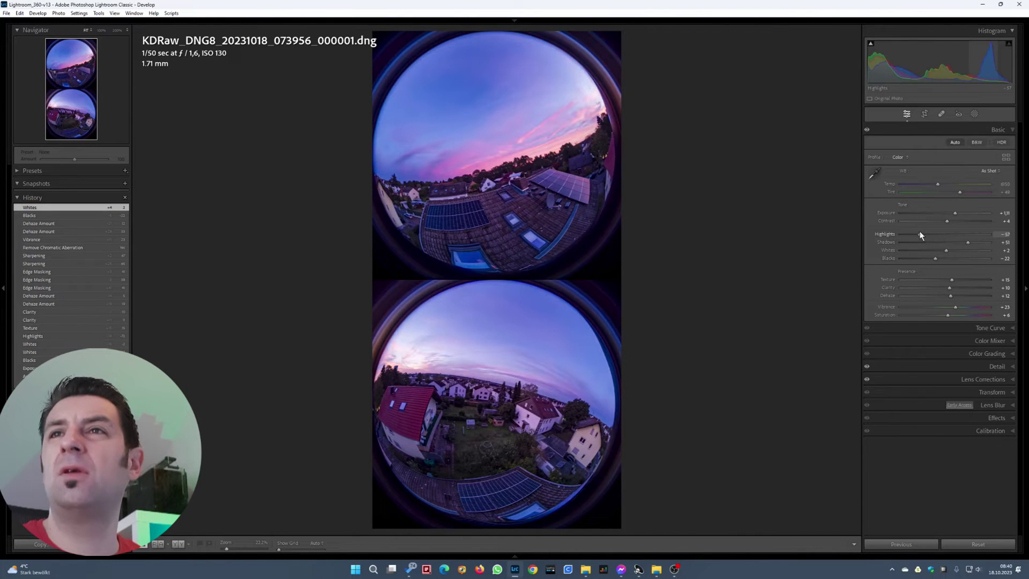
{"action": "key", "text": "ctrl+z"}
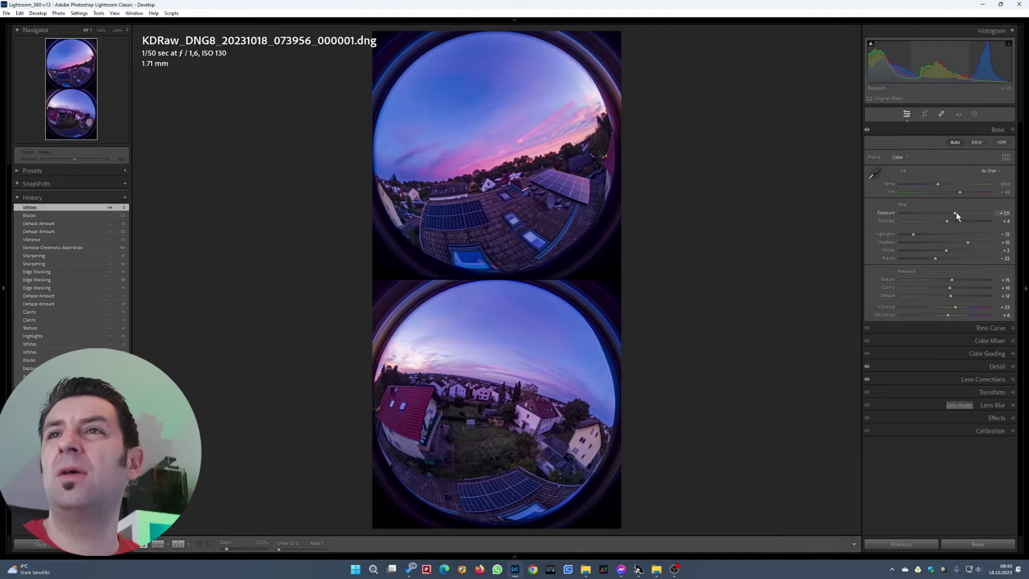
{"action": "left_click_drag", "start_coordinate": [956, 211], "coordinate": [955, 213]}
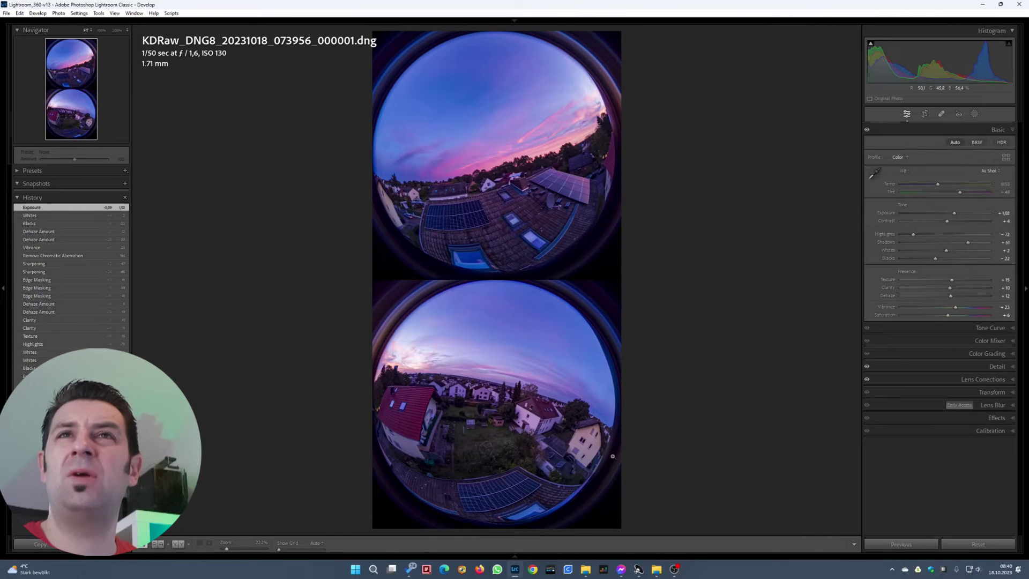
Export the developed dual-fisheye photo with the Q3 unstitched user preset.
{"action": "right_click", "coordinate": [542, 164]}
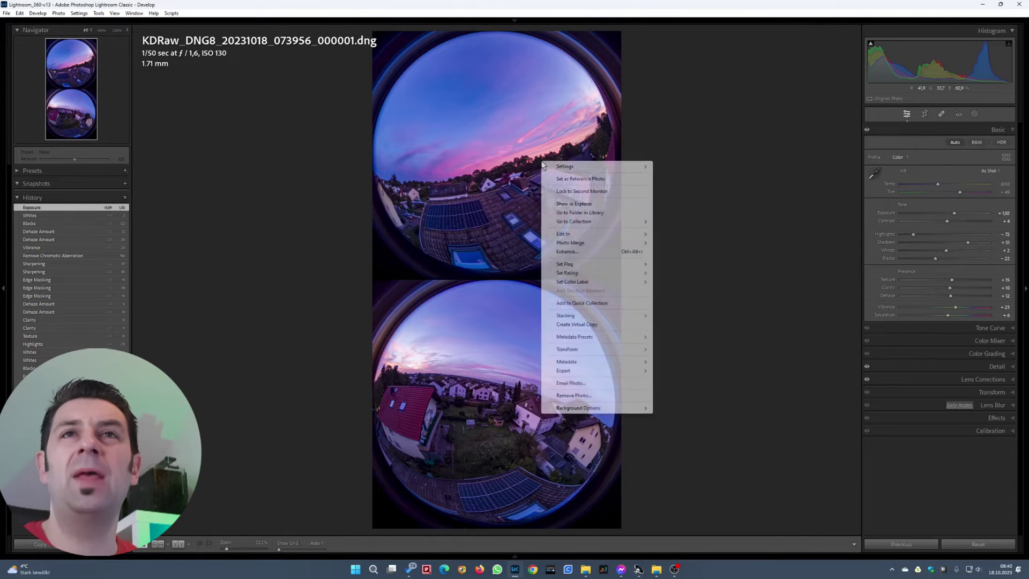
{"action": "mouse_move", "coordinate": [600, 371]}
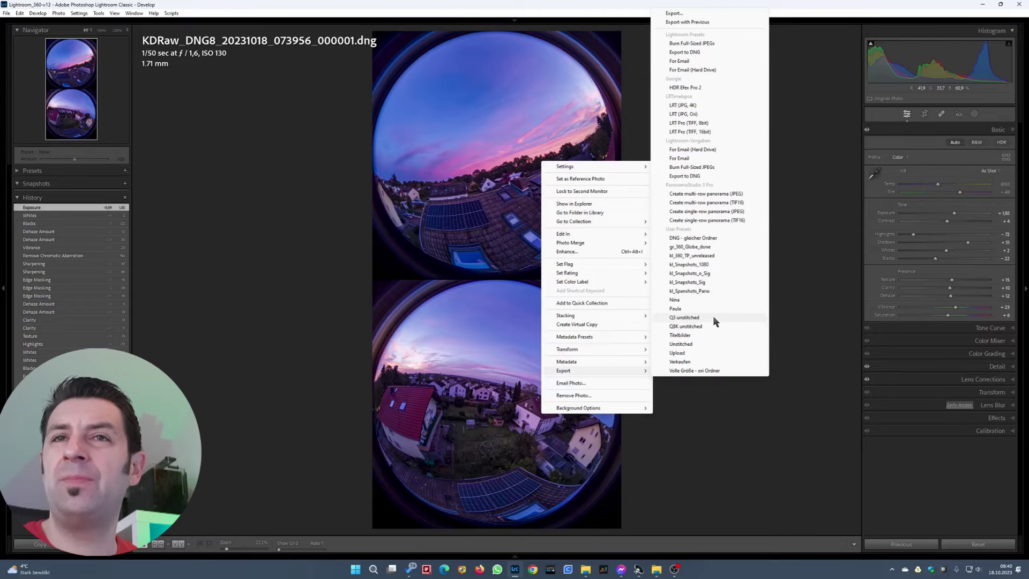
{"action": "left_click", "coordinate": [713, 317]}
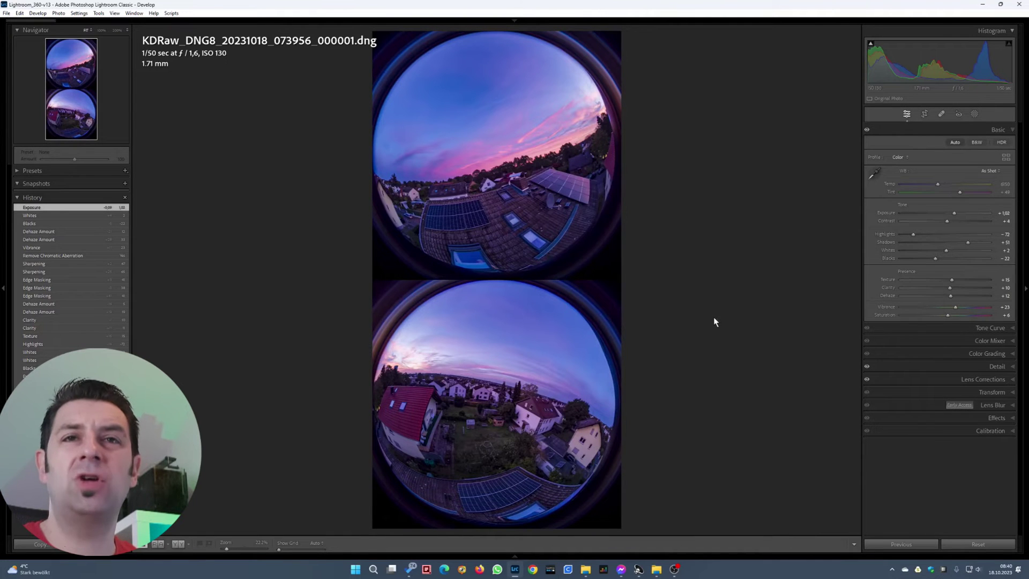
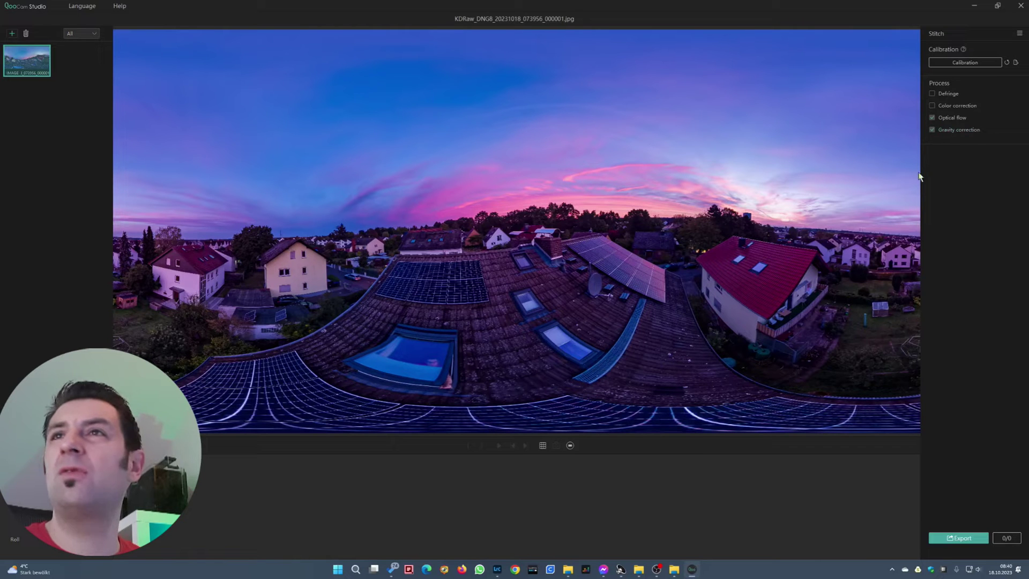
In QooCam Studio, show the grid over the stitched panorama and inspect the houses, solar panels and roof windows in the perspective view.
{"action": "left_click", "coordinate": [543, 446]}
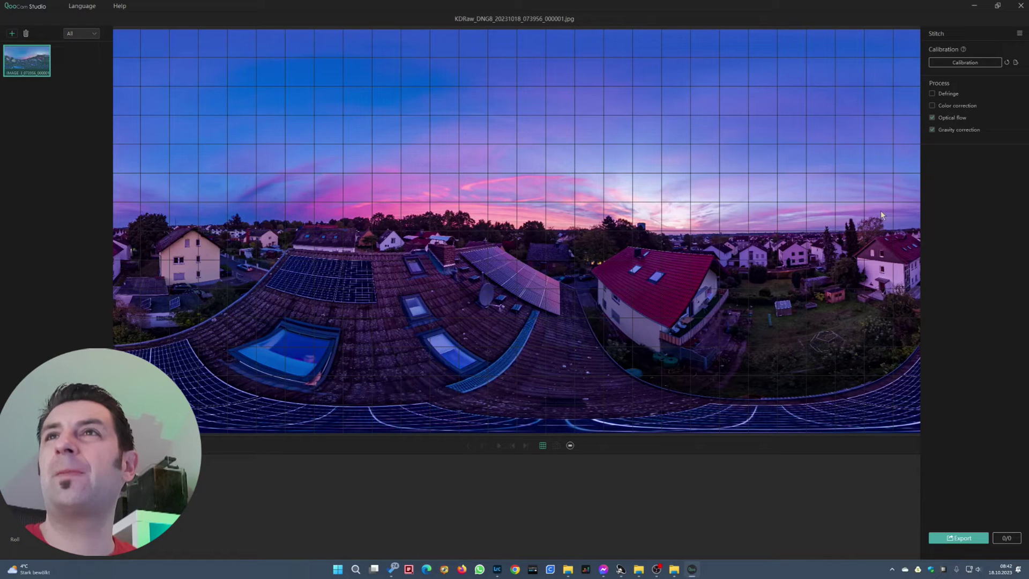
{"action": "left_click", "coordinate": [571, 445]}
{"action": "left_click_drag", "start_coordinate": [426, 333], "coordinate": [589, 252]}
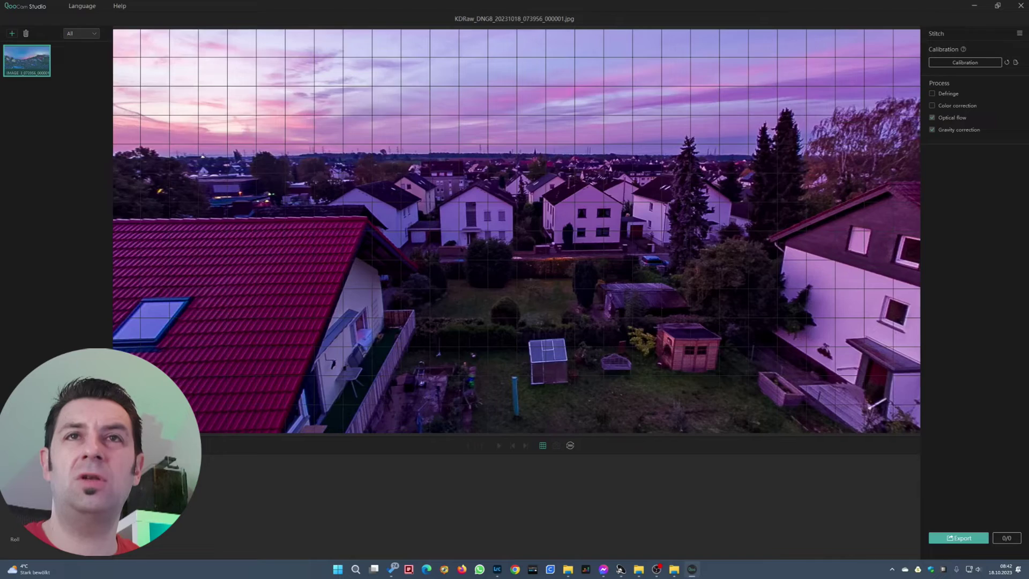
{"action": "left_click_drag", "start_coordinate": [291, 240], "coordinate": [437, 260]}
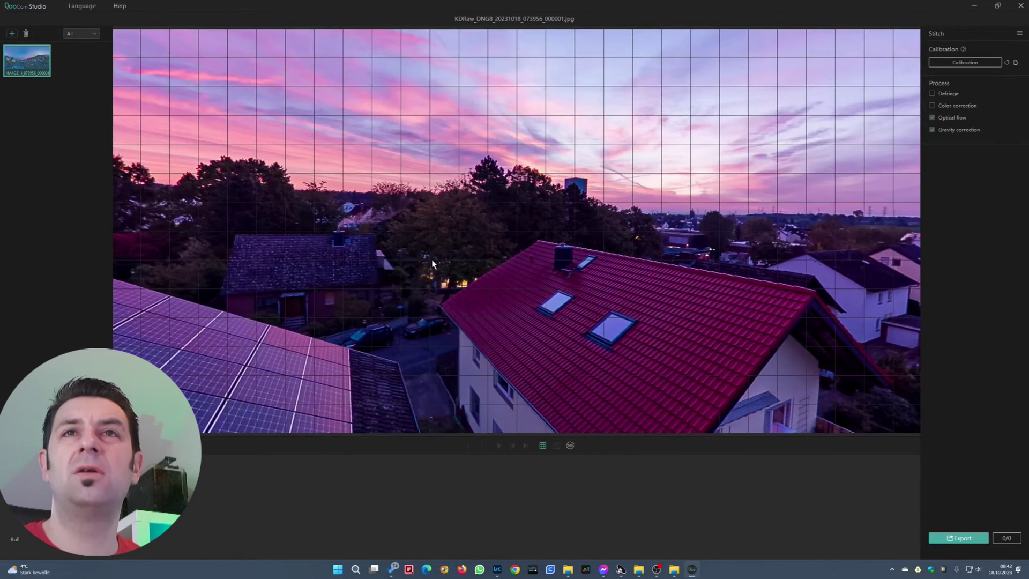
{"action": "left_click_drag", "start_coordinate": [384, 266], "coordinate": [413, 263]}
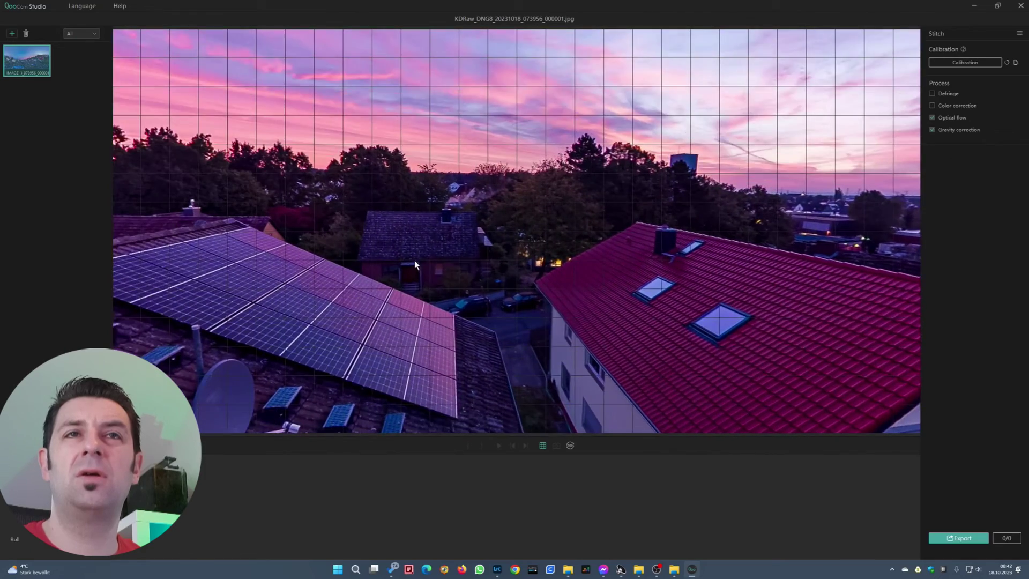
{"action": "left_click_drag", "start_coordinate": [414, 259], "coordinate": [535, 340]}
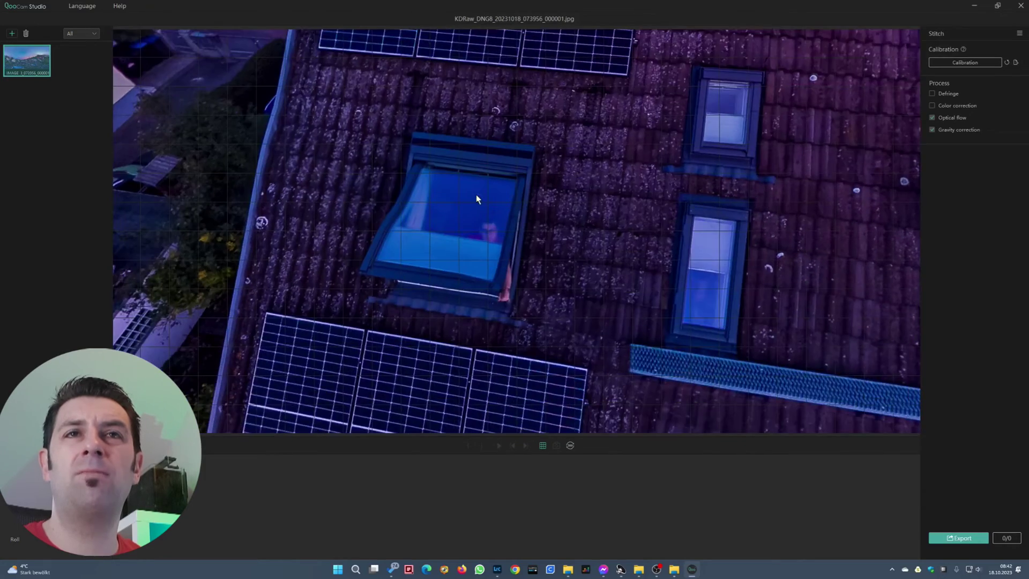
{"action": "left_click_drag", "start_coordinate": [619, 195], "coordinate": [442, 339]}
{"action": "left_click", "coordinate": [570, 445]}
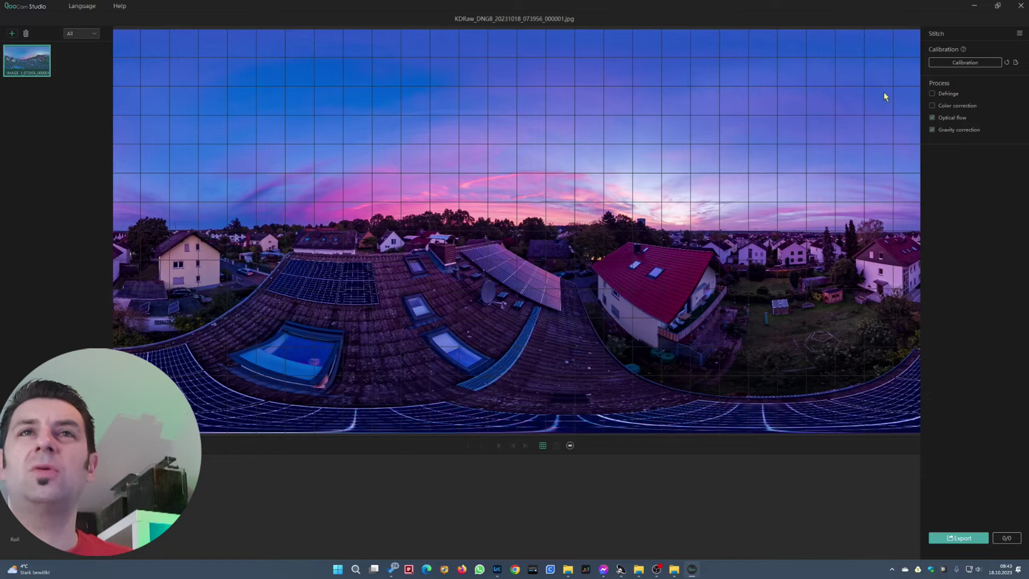
Enable Defringe and export the stitched panorama as a 5568x2784 JPG to G:/Q3/stitched.
{"action": "left_click", "coordinate": [942, 93]}
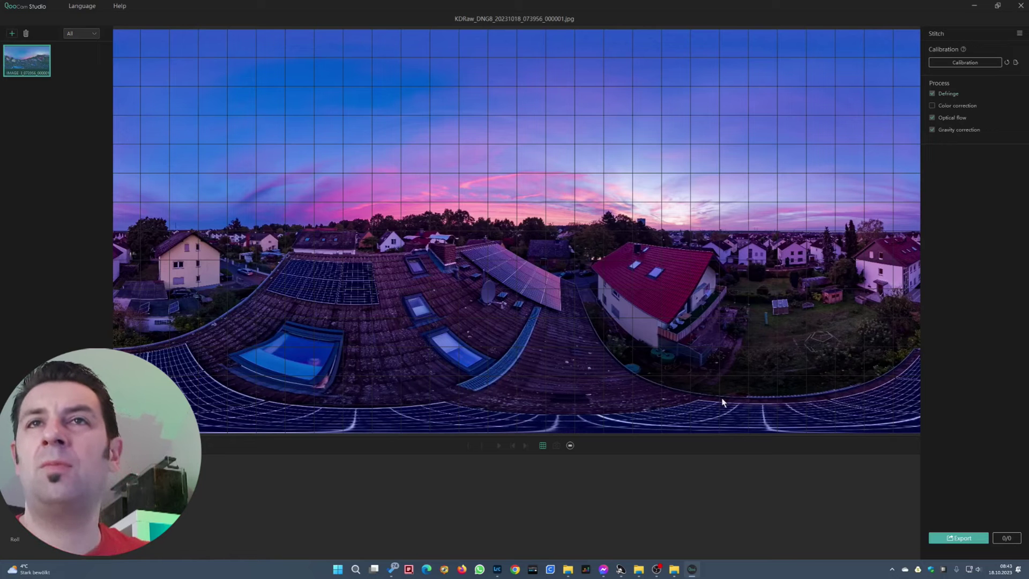
{"action": "left_click", "coordinate": [963, 541]}
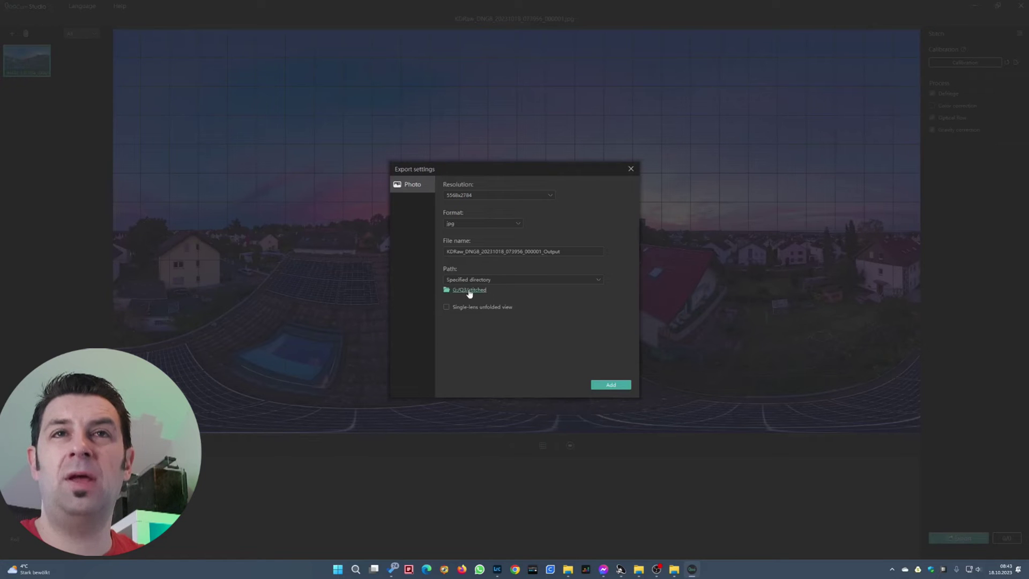
{"action": "left_click", "coordinate": [615, 386]}
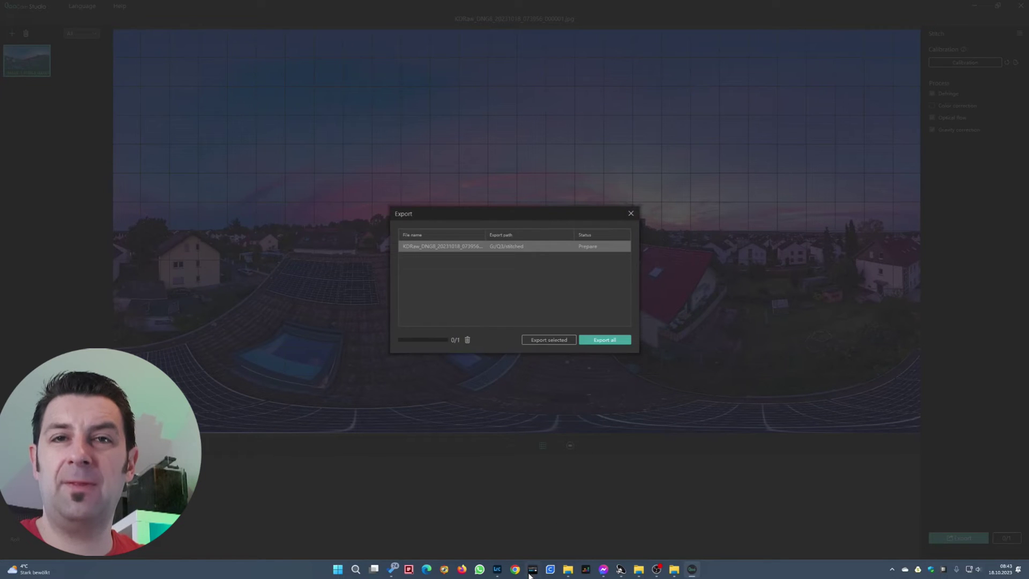
{"action": "left_click", "coordinate": [542, 340]}
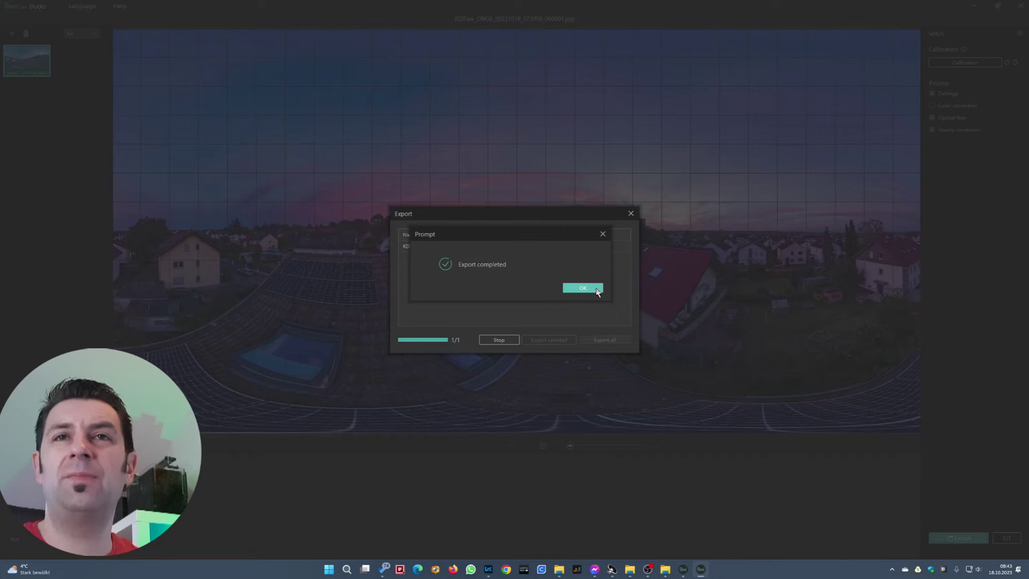
{"action": "left_click", "coordinate": [582, 288]}
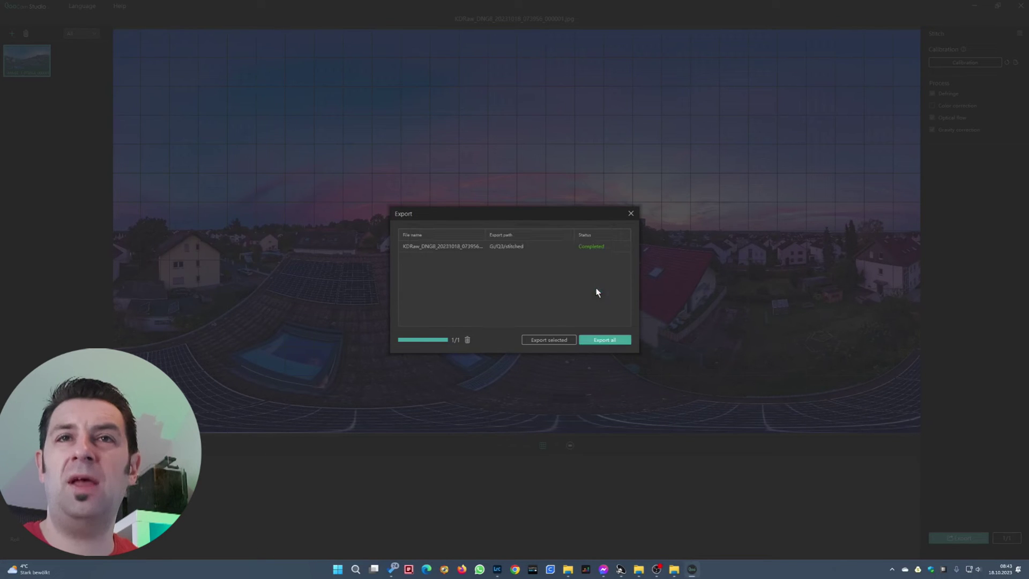
{"action": "left_click", "coordinate": [630, 213]}
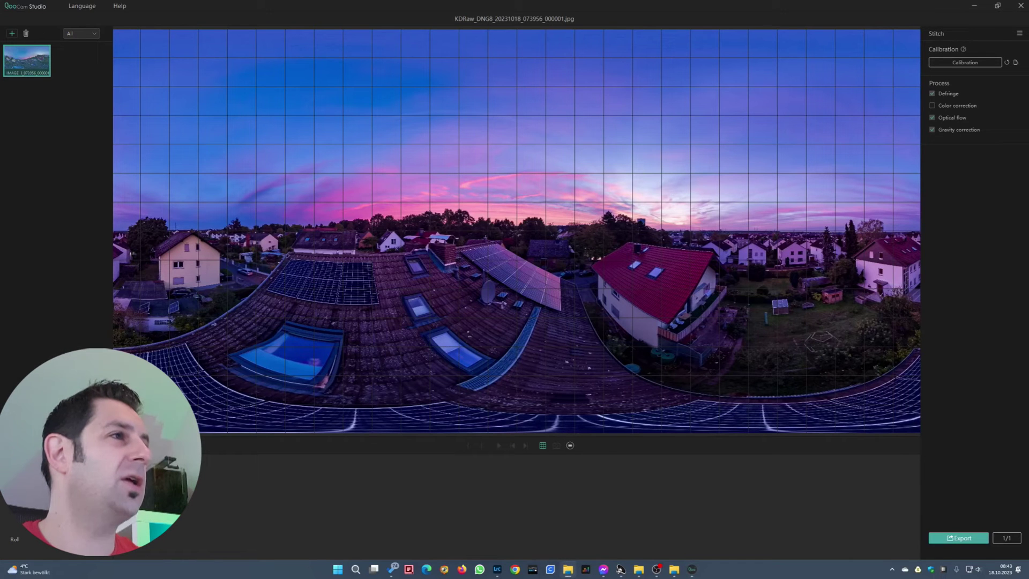
Open the Q3 stitched folder in File Explorer and load KDRaw_DNG8_20231018_073956_000001_Output.jpg into GoPro VR Player.
{"action": "left_click", "coordinate": [568, 570]}
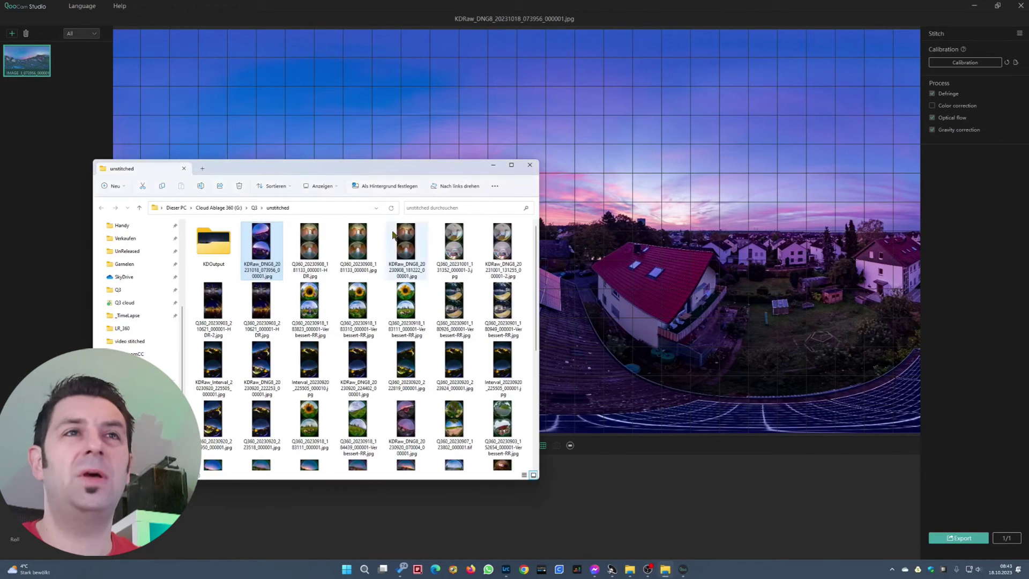
{"action": "left_click", "coordinate": [254, 207]}
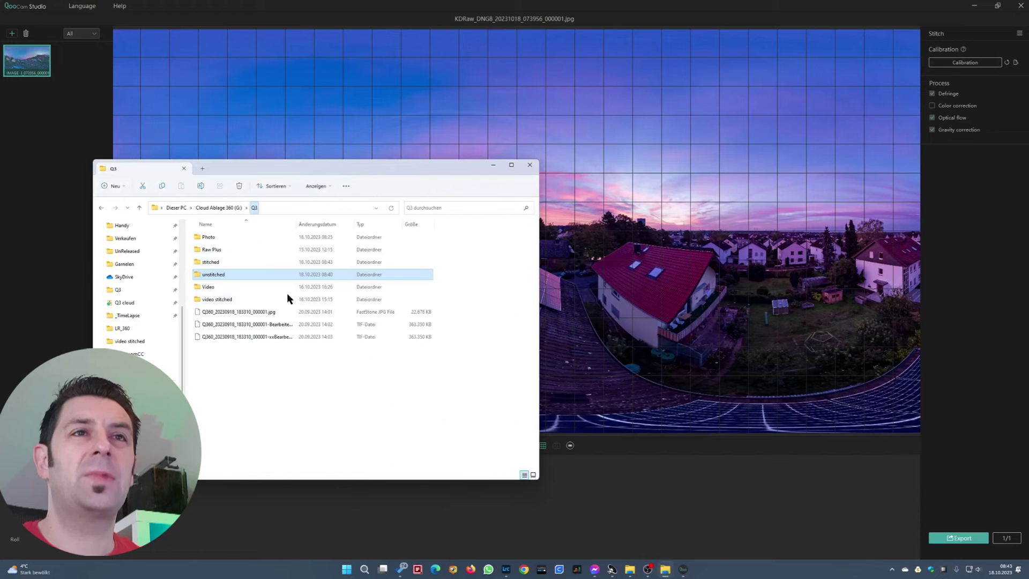
{"action": "double_click", "coordinate": [209, 265]}
{"action": "left_click", "coordinate": [542, 569]}
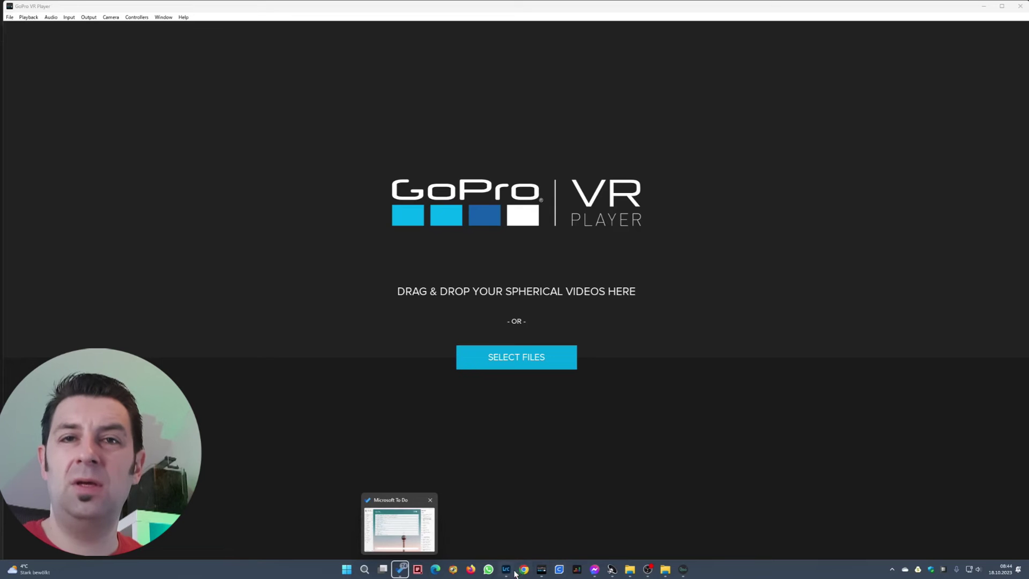
{"action": "left_click", "coordinate": [666, 569]}
{"action": "left_click", "coordinate": [310, 251]}
{"action": "left_click_drag", "start_coordinate": [310, 251], "coordinate": [663, 103]}
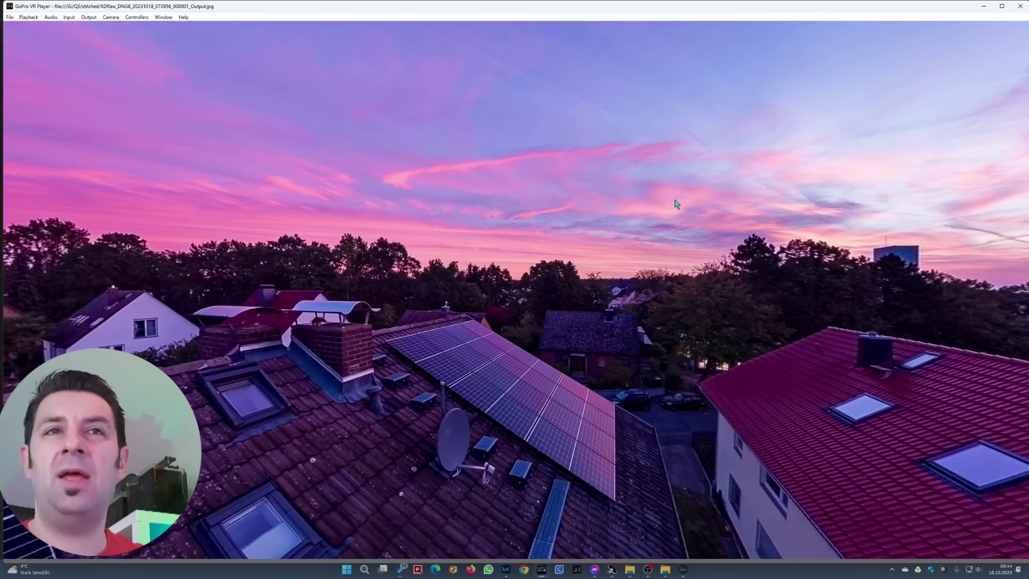
Examine the exported panorama all around, checking the stitching at the solar panels, the open roof window and the neighbouring houses.
{"action": "left_click_drag", "start_coordinate": [677, 204], "coordinate": [531, 248]}
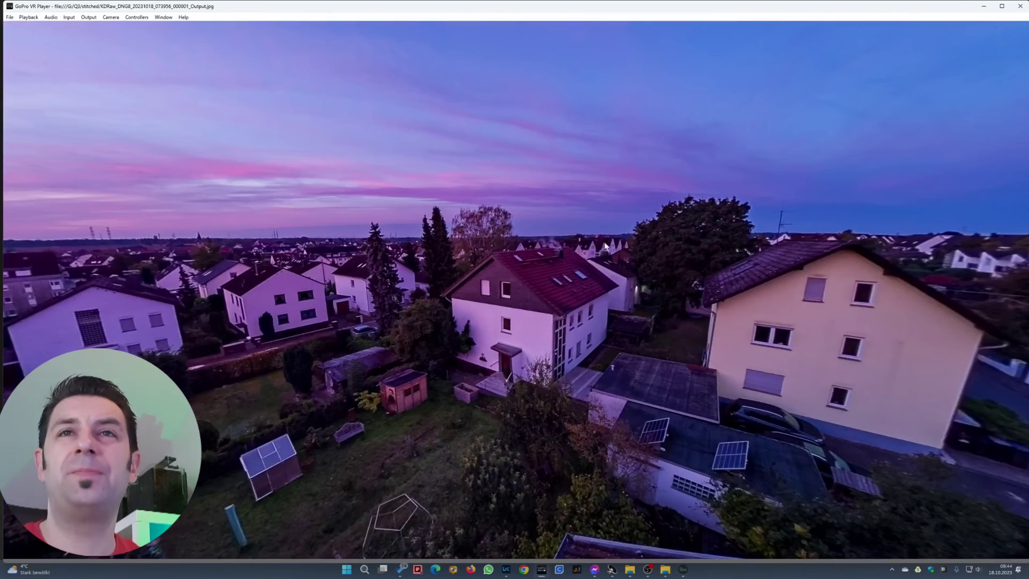
{"action": "left_click_drag", "start_coordinate": [742, 276], "coordinate": [694, 281]}
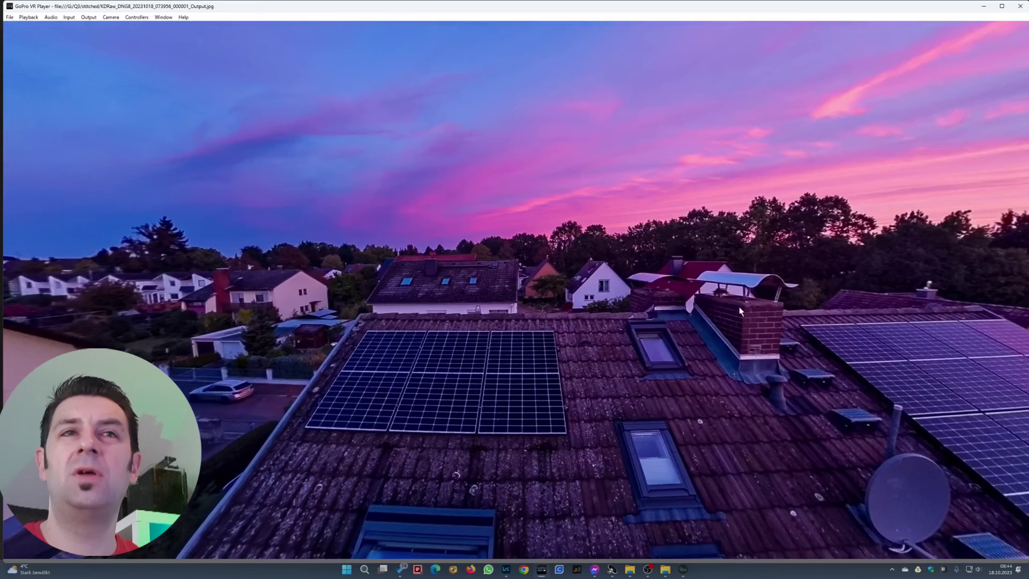
{"action": "left_click_drag", "start_coordinate": [639, 321], "coordinate": [343, 324]}
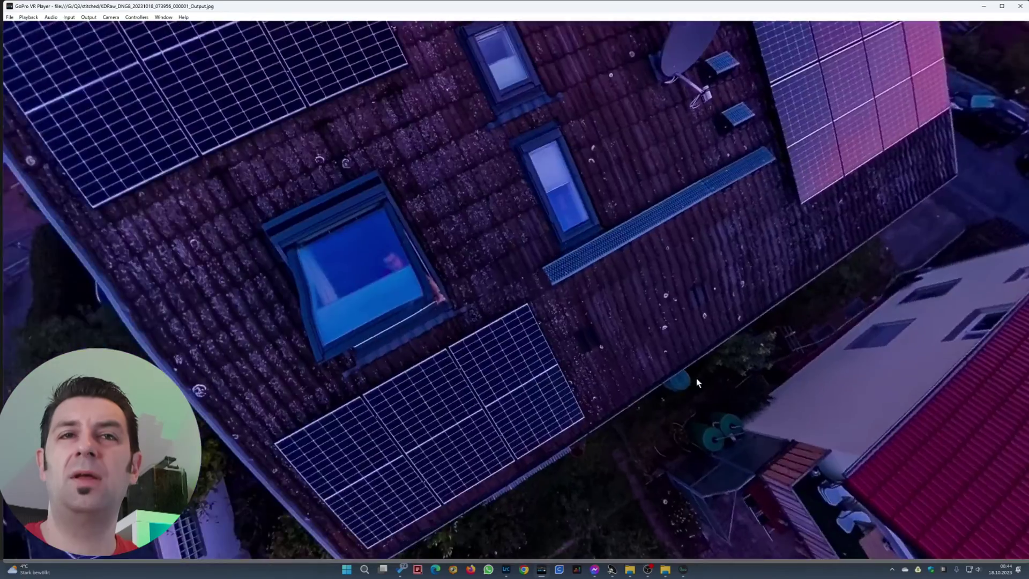
{"action": "left_click_drag", "start_coordinate": [697, 378], "coordinate": [551, 350]}
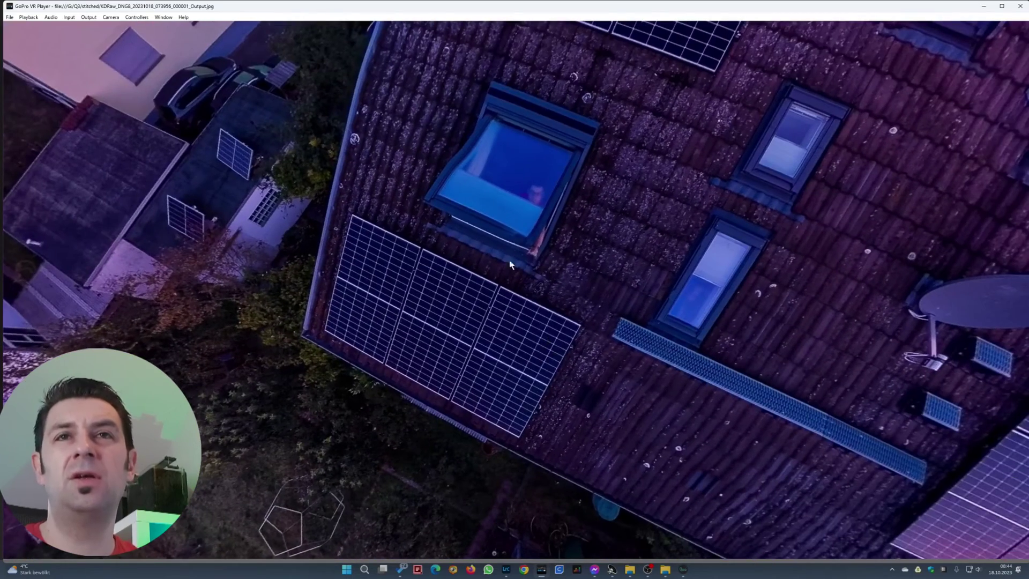
{"action": "scroll", "coordinate": [528, 252], "scroll_direction": "up", "scroll_amount": 2}
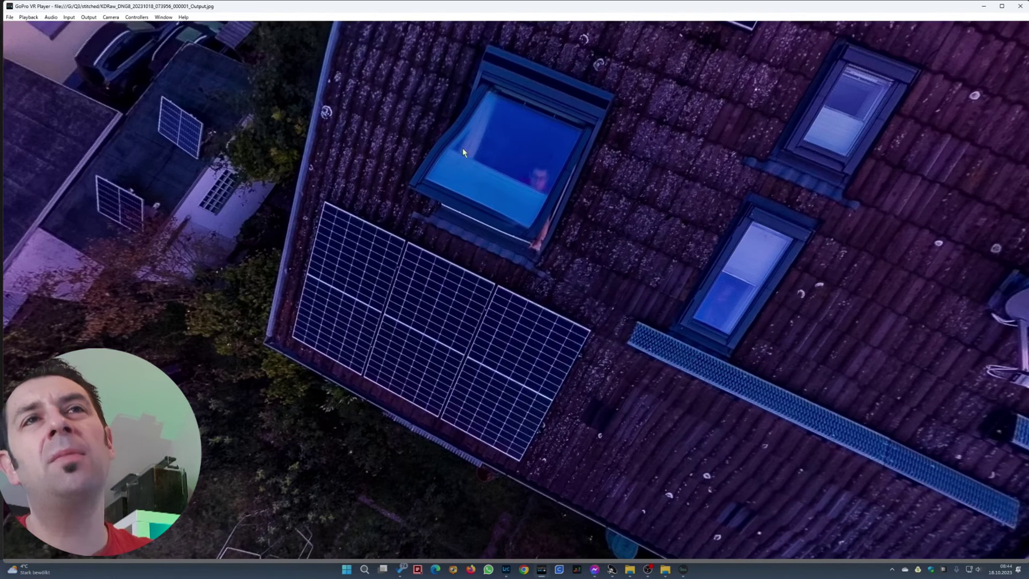
{"action": "scroll", "coordinate": [453, 232], "scroll_direction": "down", "scroll_amount": 5}
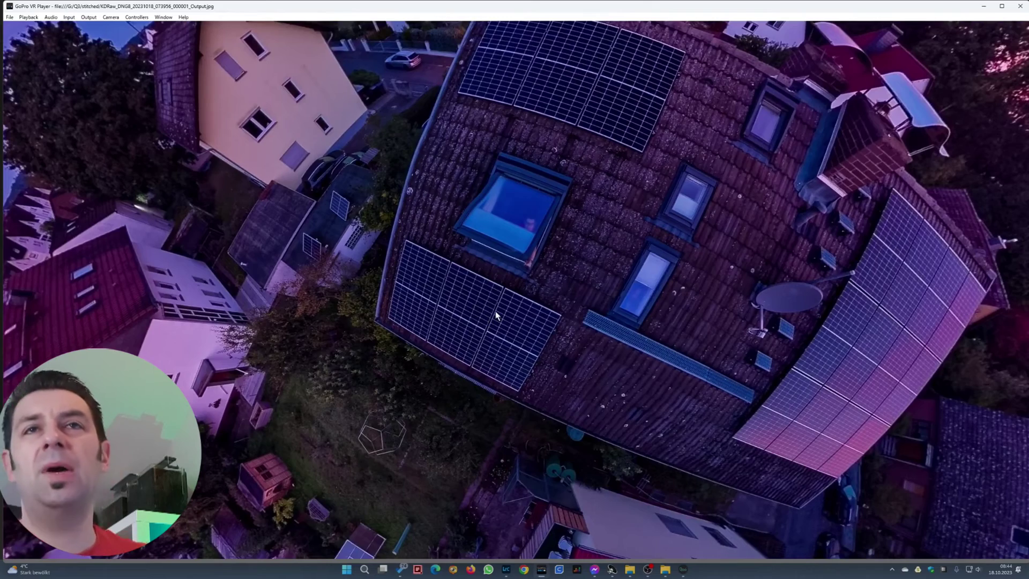
{"action": "key", "text": "alt+Tab"}
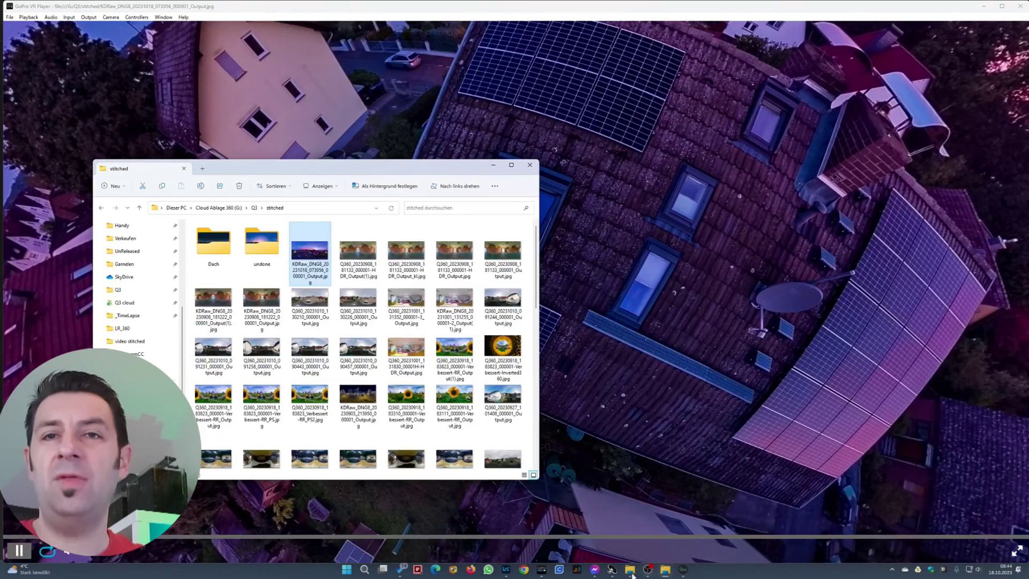
{"action": "left_click_drag", "start_coordinate": [615, 344], "coordinate": [712, 255]}
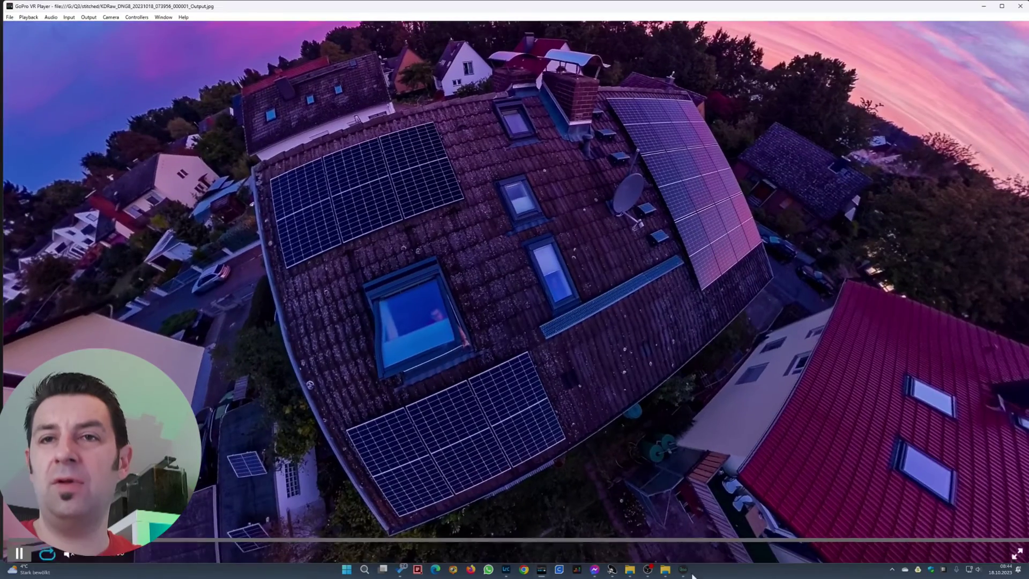
Switch to QooCam Studio and run the stitching calibration on the panorama.
{"action": "left_click", "coordinate": [684, 570]}
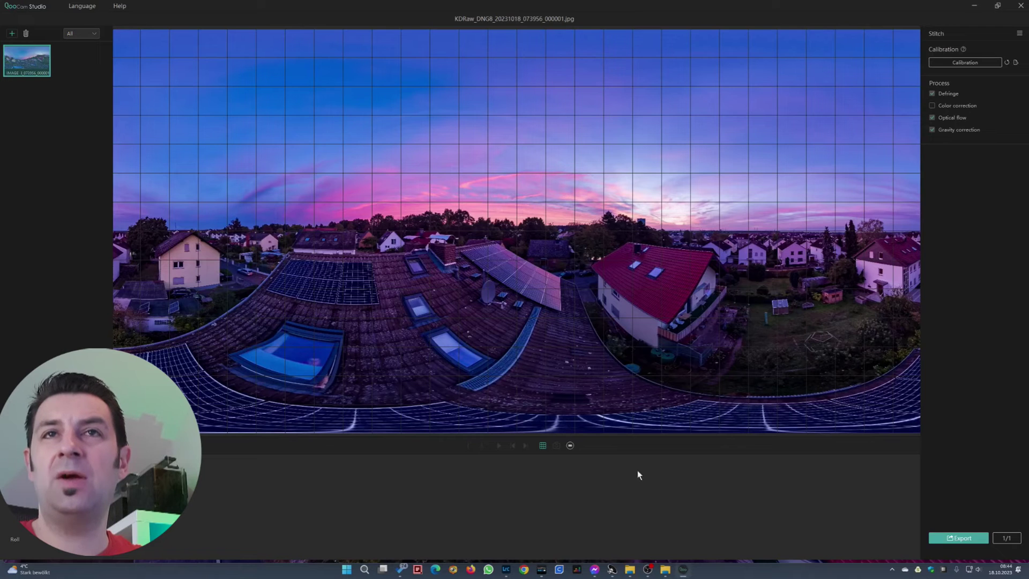
{"action": "left_click", "coordinate": [963, 62]}
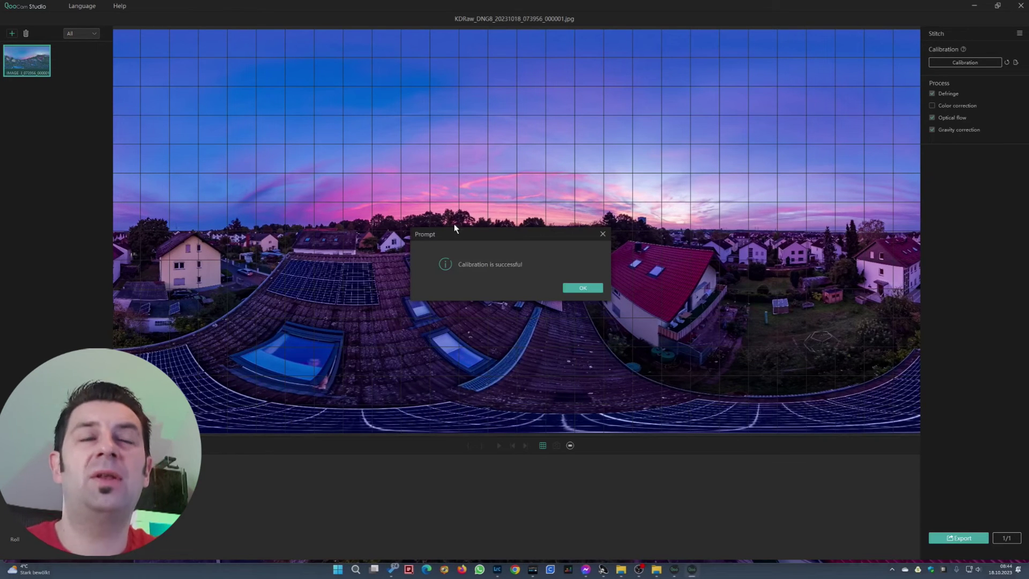
{"action": "left_click", "coordinate": [583, 289]}
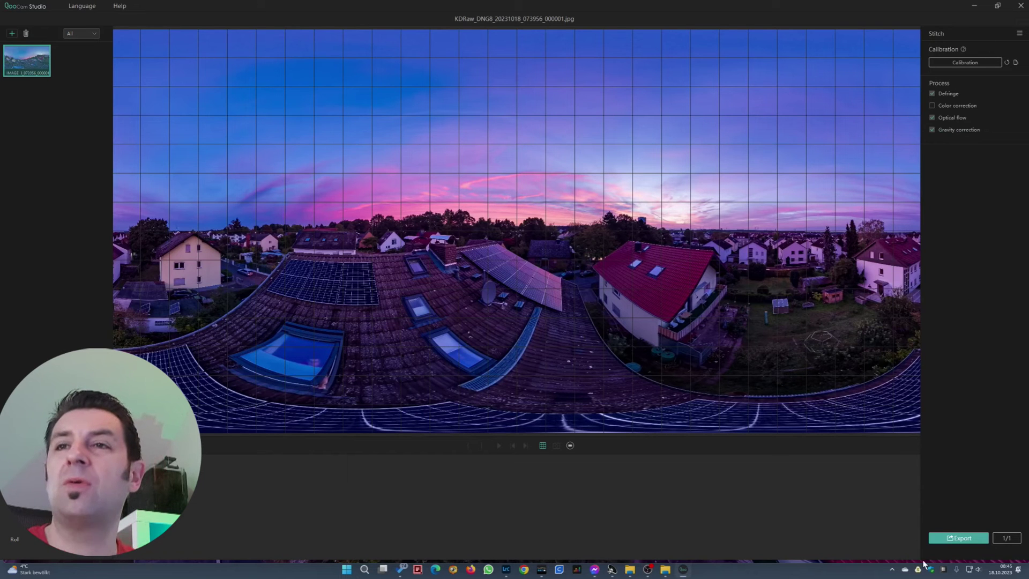
Export the recalibrated panorama as a 5568x2784 JPG to G:/Q3/stitched, processing only the newly added job.
{"action": "left_click", "coordinate": [954, 538]}
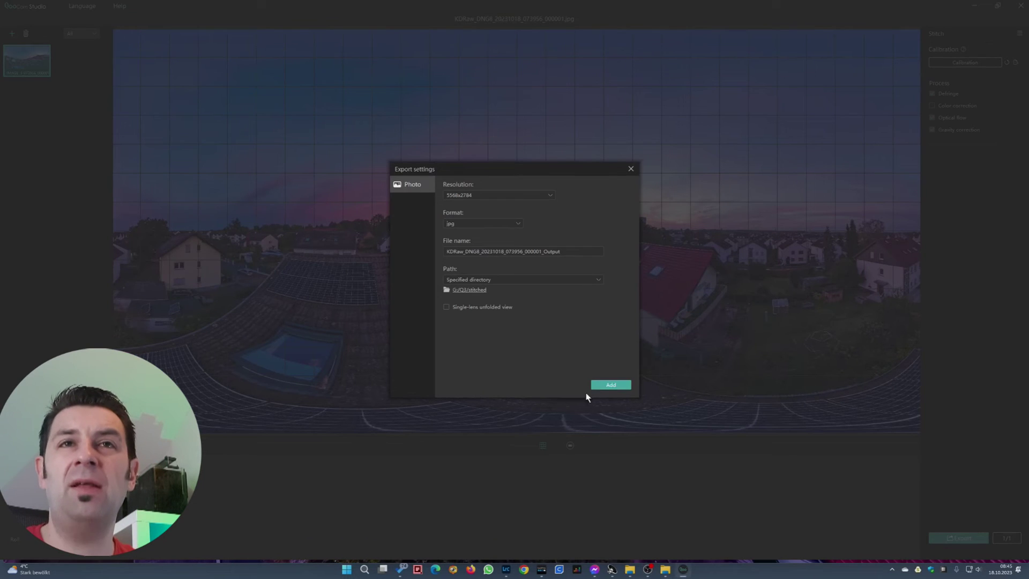
{"action": "left_click", "coordinate": [610, 385]}
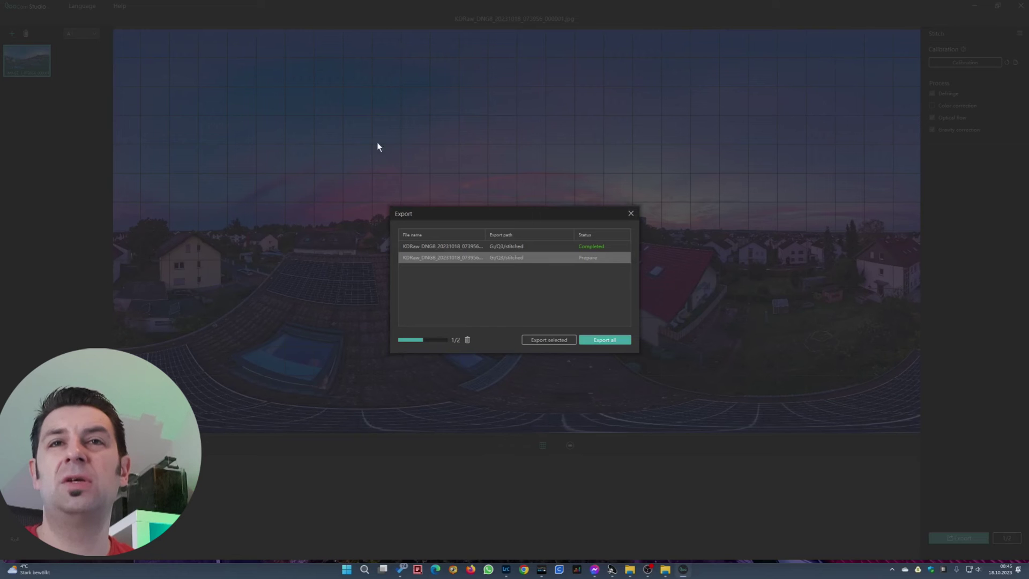
{"action": "left_click", "coordinate": [556, 341]}
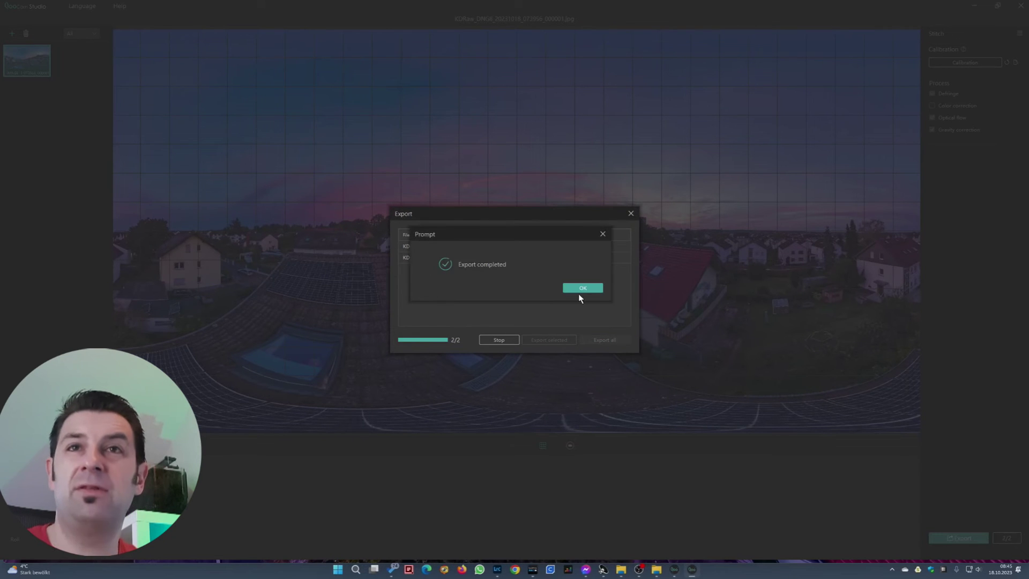
{"action": "left_click", "coordinate": [578, 291]}
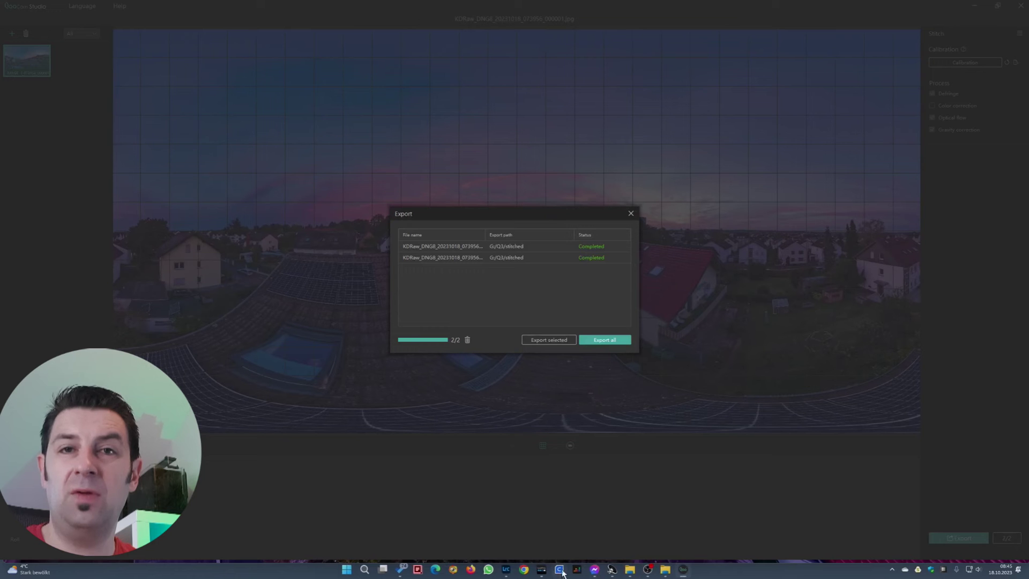
Load the new export KDRaw_DNG8_20231018_073956_000001_Output(1).jpg from the stitched folder into GoPro VR Player.
{"action": "left_click", "coordinate": [543, 572]}
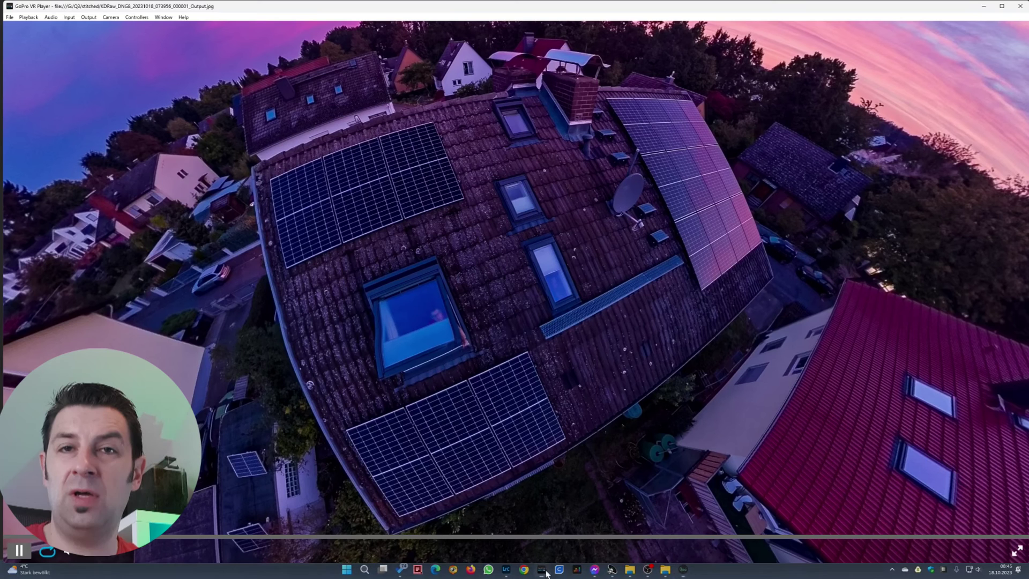
{"action": "left_click", "coordinate": [665, 572]}
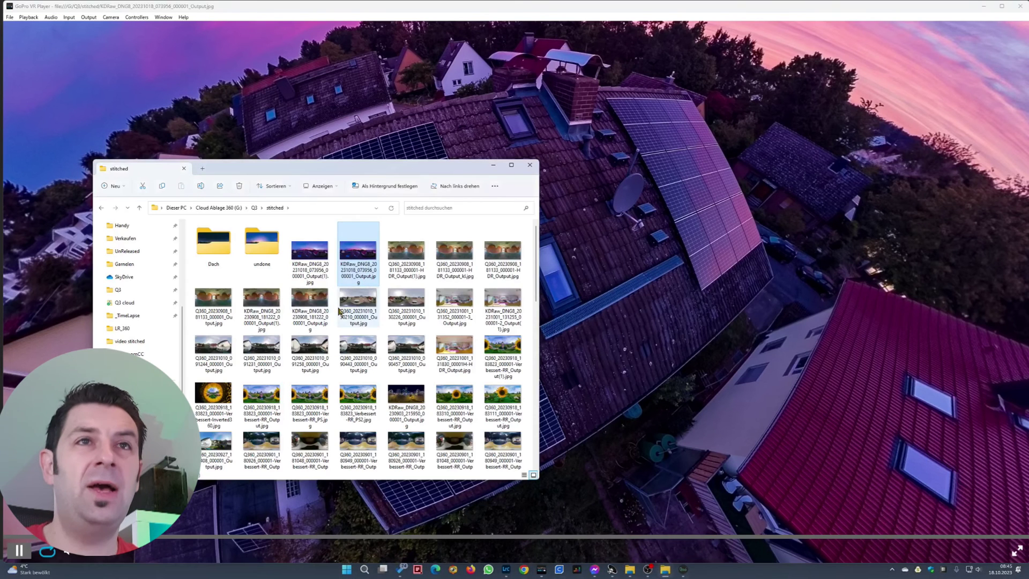
{"action": "left_click", "coordinate": [309, 252]}
{"action": "left_click_drag", "start_coordinate": [464, 243], "coordinate": [729, 246]}
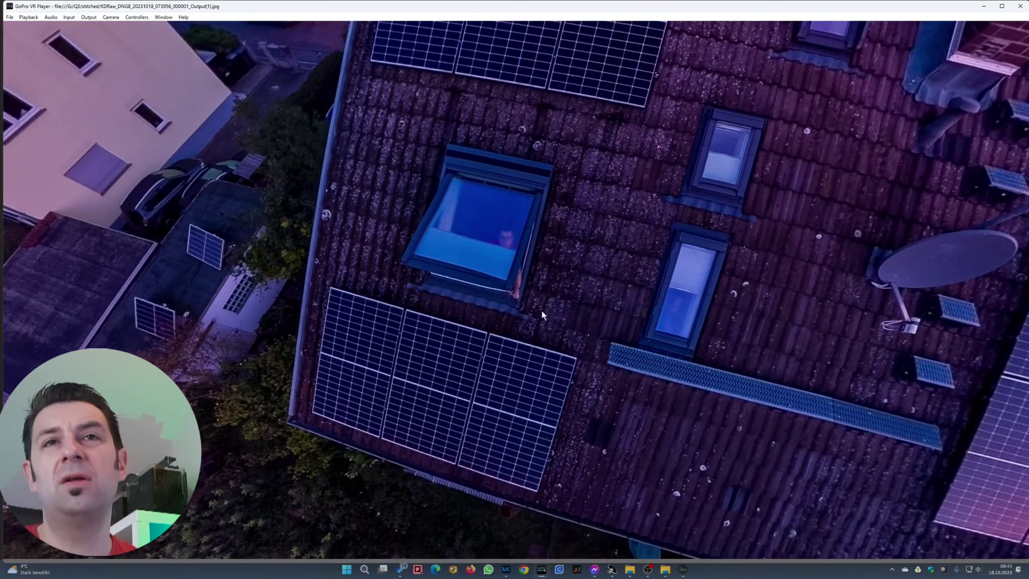
Inspect the stitching of the recalibrated panorama around the open roof window, the lower solar panels and the neighbouring houses.
{"action": "scroll", "coordinate": [509, 319], "scroll_direction": "up", "scroll_amount": 2}
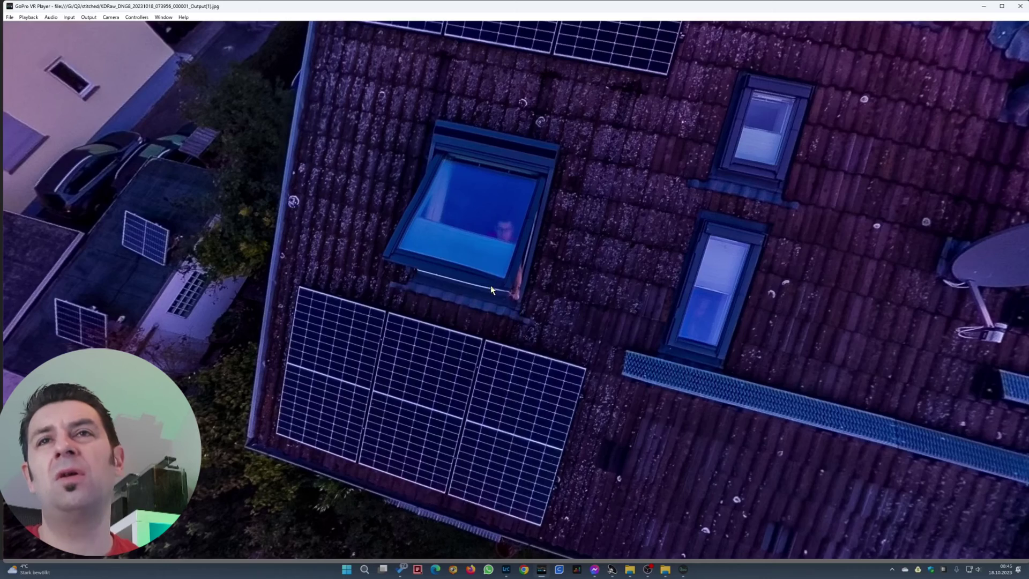
{"action": "scroll", "coordinate": [490, 285], "scroll_direction": "down", "scroll_amount": 6}
{"action": "left_click_drag", "start_coordinate": [491, 285], "coordinate": [686, 308]}
{"action": "left_click_drag", "start_coordinate": [585, 298], "coordinate": [572, 315]}
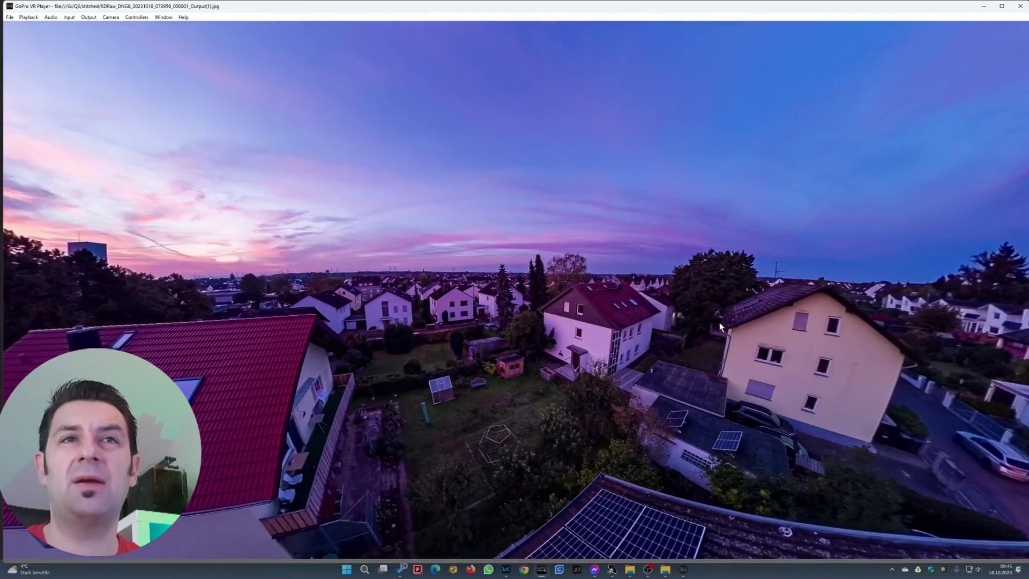
{"action": "left_click_drag", "start_coordinate": [662, 319], "coordinate": [598, 323]}
{"action": "left_click_drag", "start_coordinate": [768, 329], "coordinate": [687, 336]}
{"action": "left_click_drag", "start_coordinate": [767, 347], "coordinate": [569, 326]}
View the panorama as a little planet and as an inverted tunnel, and check the roof and solar panels up close.
{"action": "scroll", "coordinate": [771, 342], "scroll_direction": "down", "scroll_amount": 10}
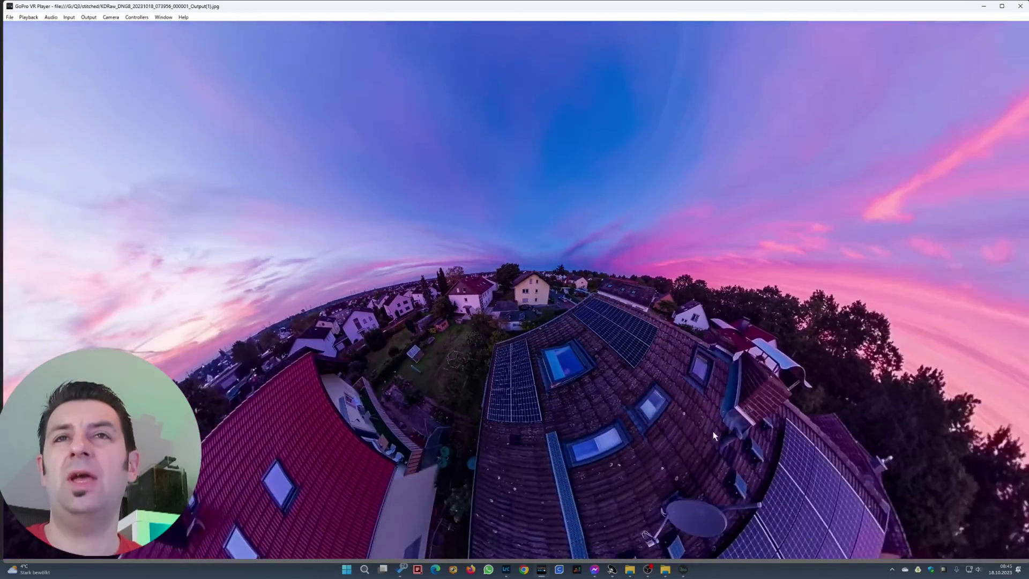
{"action": "scroll", "coordinate": [587, 364], "scroll_direction": "down", "scroll_amount": 6}
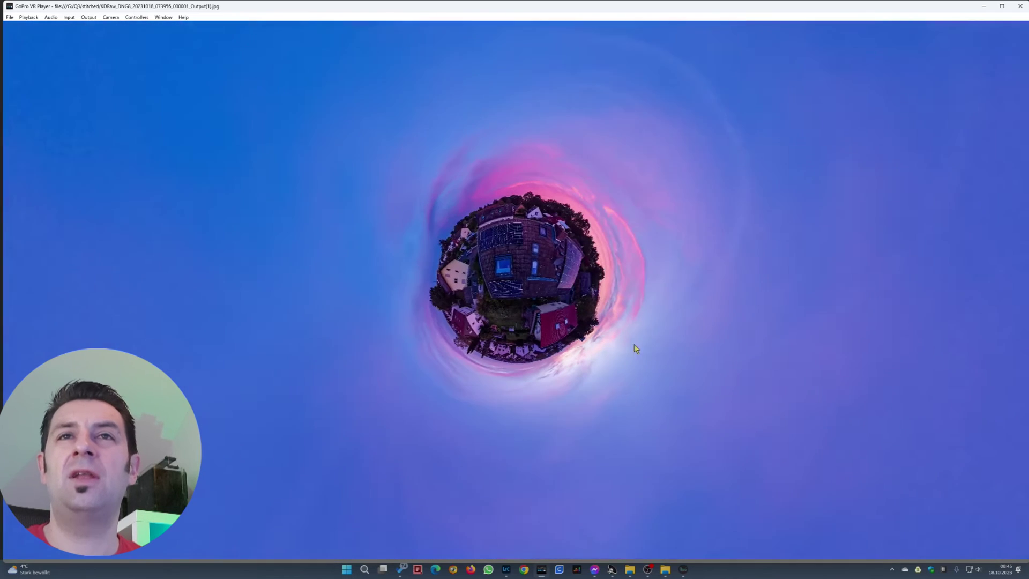
{"action": "left_click_drag", "start_coordinate": [634, 345], "coordinate": [638, 359]}
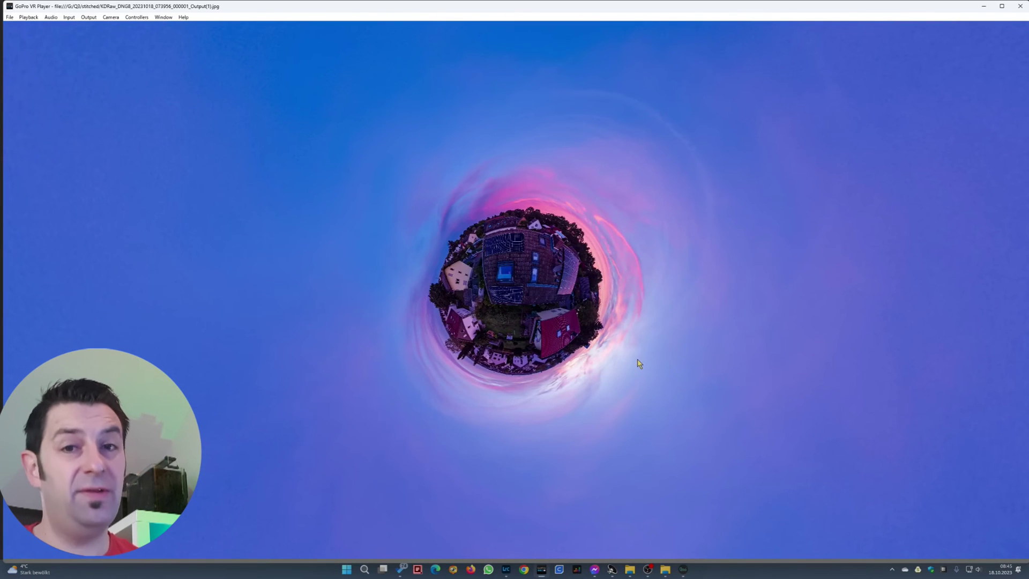
{"action": "scroll", "coordinate": [573, 321], "scroll_direction": "up", "scroll_amount": 2}
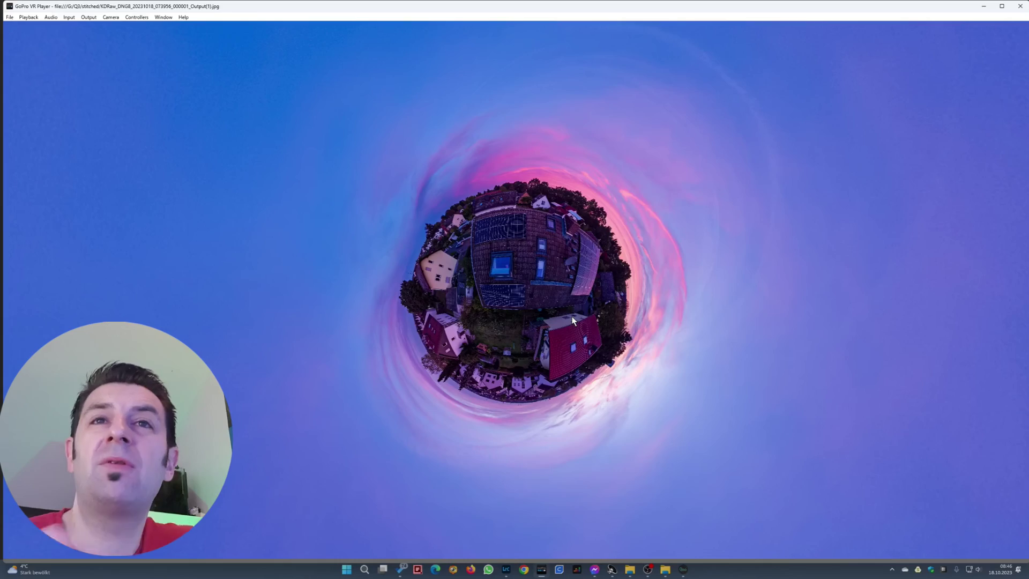
{"action": "scroll", "coordinate": [571, 316], "scroll_direction": "up", "scroll_amount": 8}
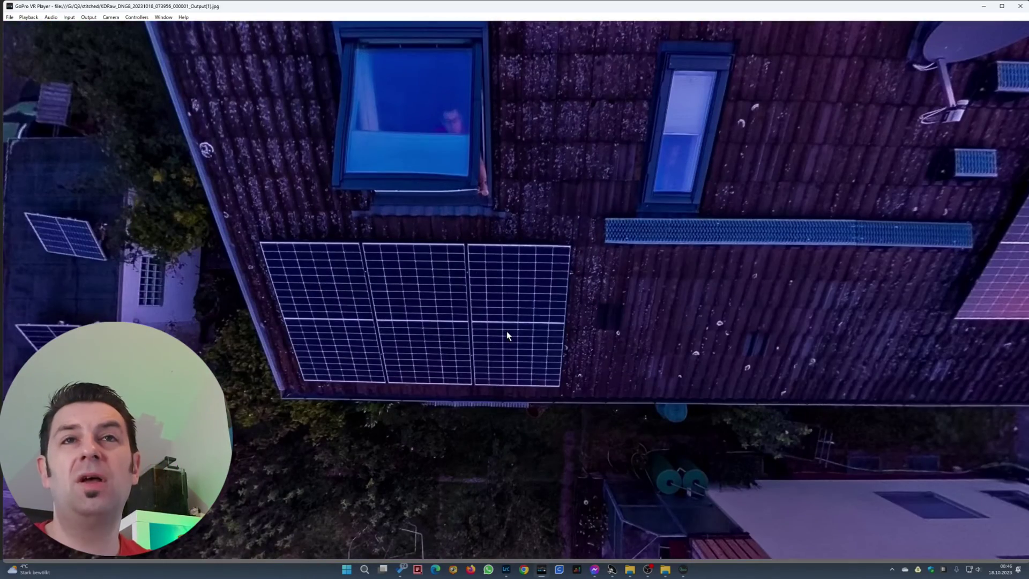
{"action": "scroll", "coordinate": [507, 332], "scroll_direction": "down", "scroll_amount": 8}
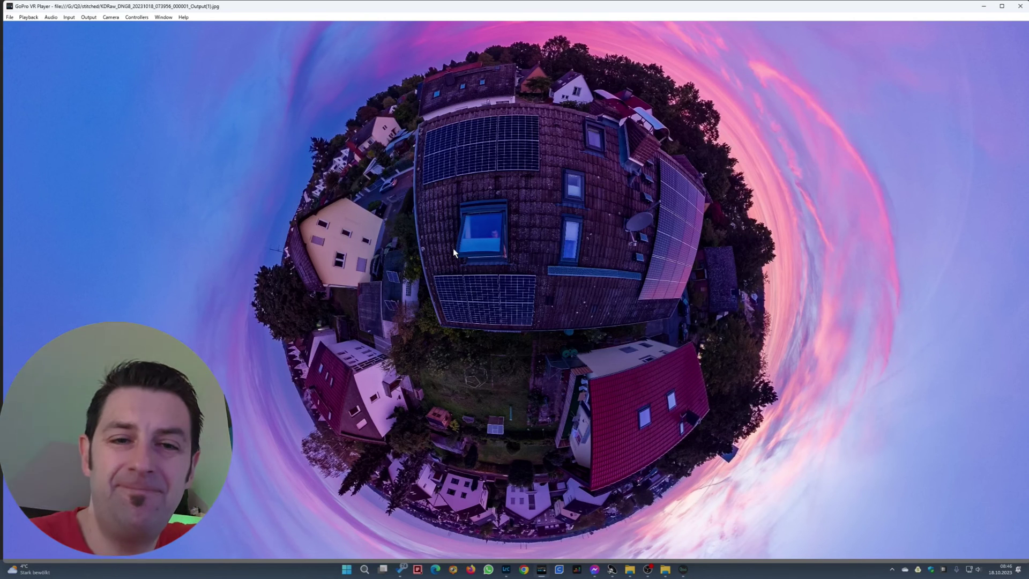
{"action": "left_click_drag", "start_coordinate": [452, 249], "coordinate": [531, 400]}
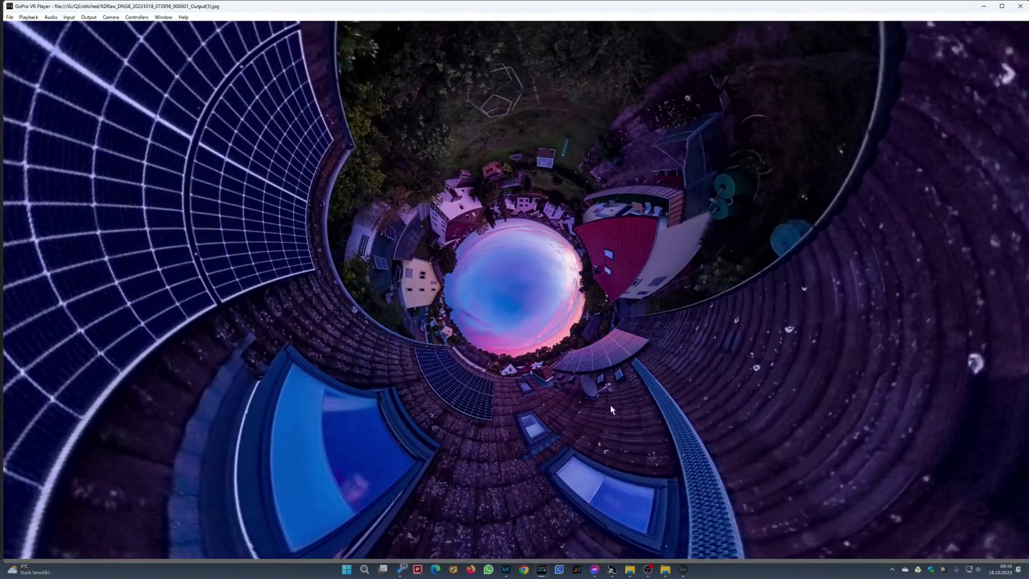
{"action": "left_click_drag", "start_coordinate": [611, 432], "coordinate": [262, 291]}
Examine the garden, the red-roofed house, the surrounding houses and the sunset sky in the panorama's normal perspective view.
{"action": "scroll", "coordinate": [507, 314], "scroll_direction": "up", "scroll_amount": 10}
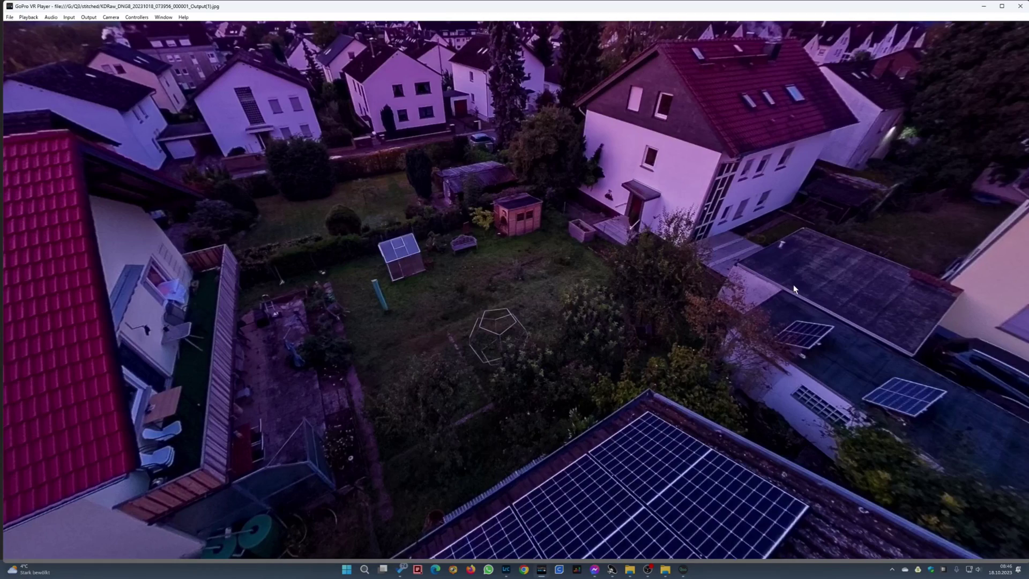
{"action": "left_click_drag", "start_coordinate": [793, 288], "coordinate": [540, 319]}
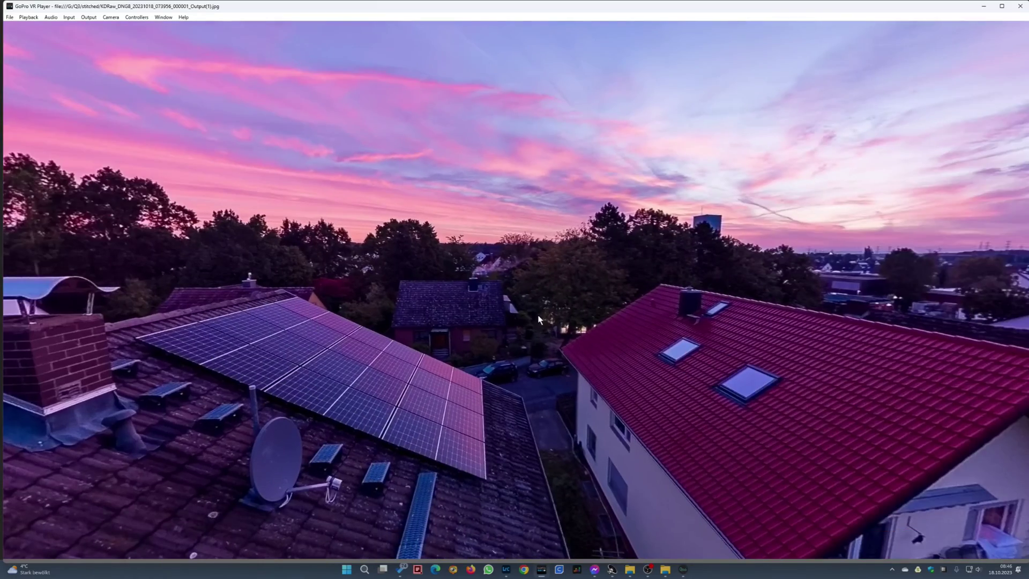
{"action": "left_click_drag", "start_coordinate": [538, 320], "coordinate": [465, 313]}
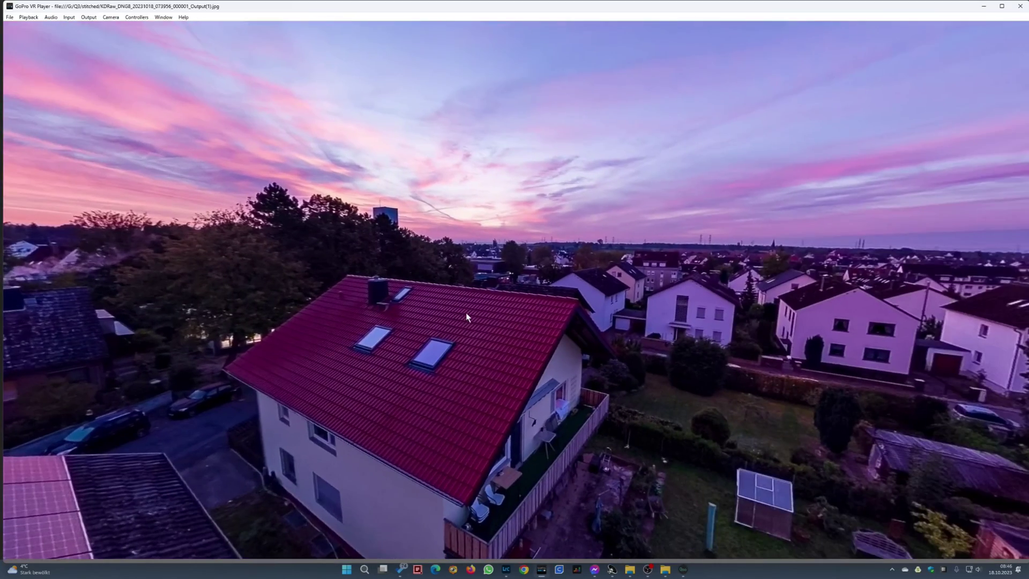
{"action": "left_click_drag", "start_coordinate": [735, 304], "coordinate": [673, 304]}
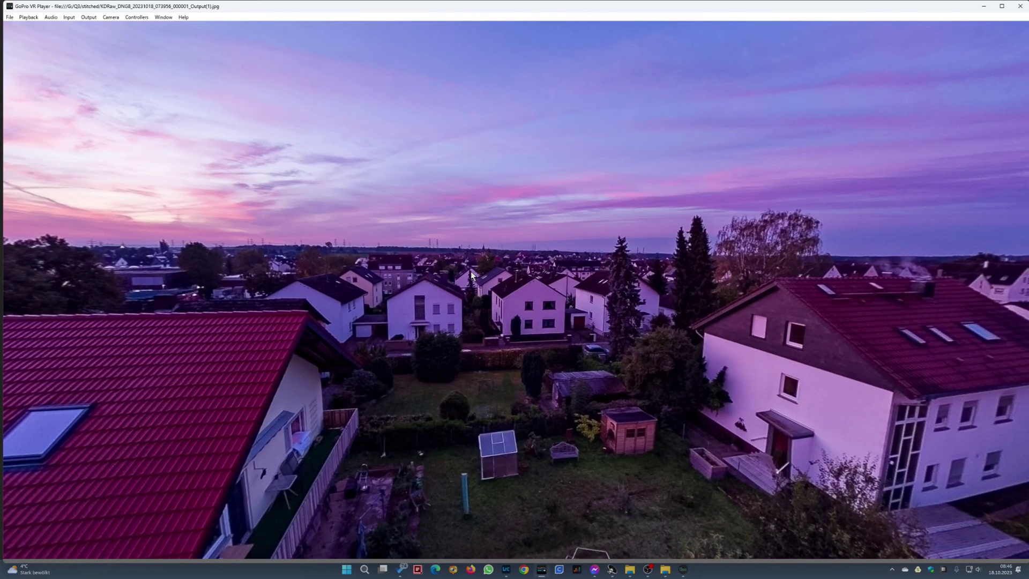
{"action": "left_click_drag", "start_coordinate": [477, 323], "coordinate": [565, 311]}
{"action": "left_click_drag", "start_coordinate": [249, 297], "coordinate": [329, 305]}
{"action": "left_click_drag", "start_coordinate": [214, 283], "coordinate": [498, 292]}
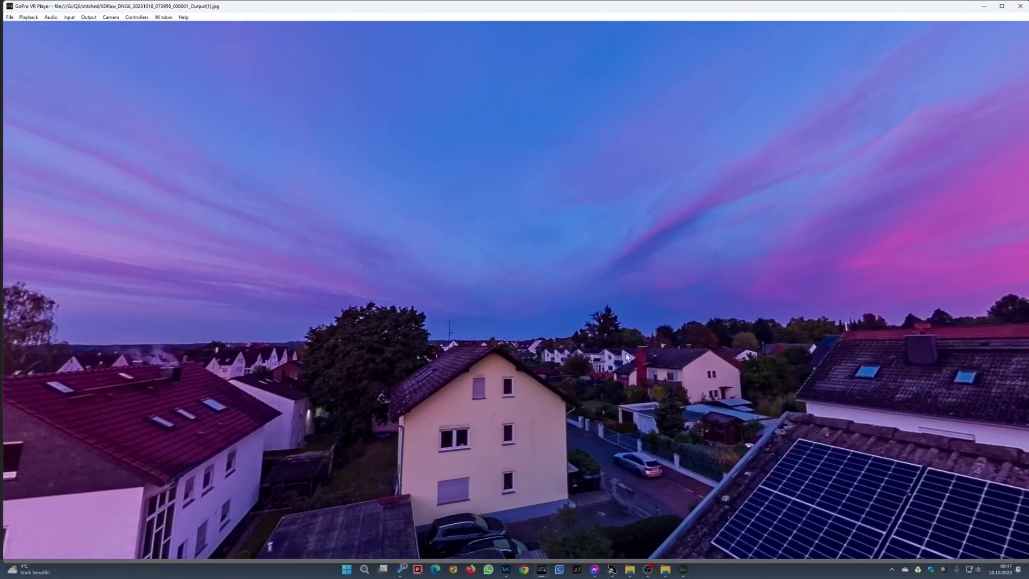